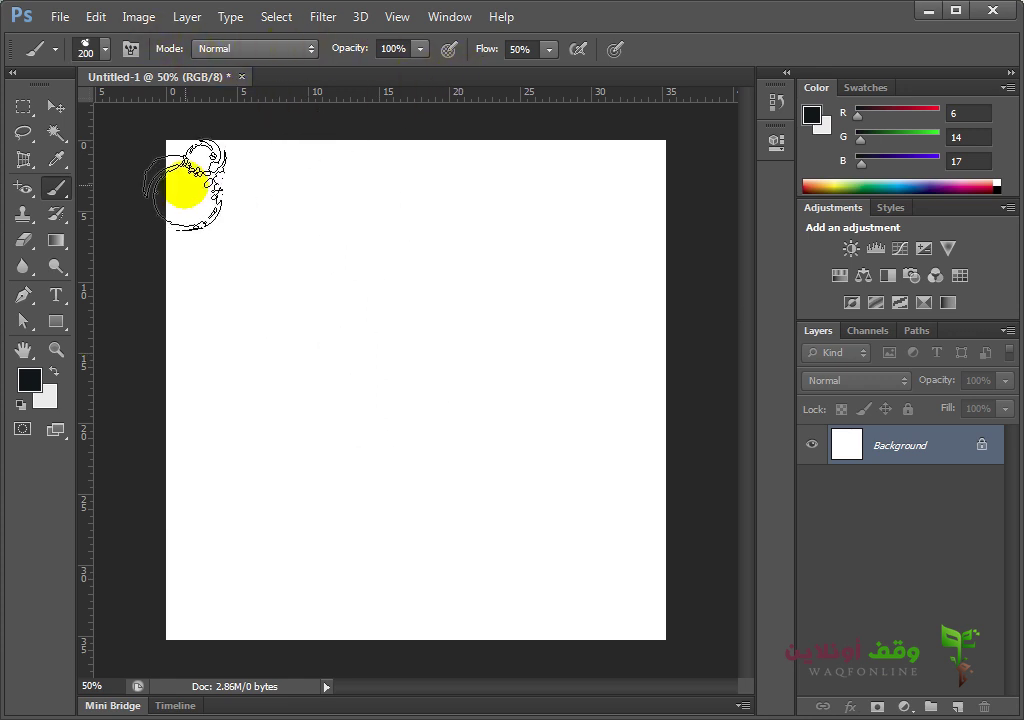
- Open the brush preset picker and view presets as Text Only, then Small Thumbnail
left_click(106, 48)
left_click(411, 84)
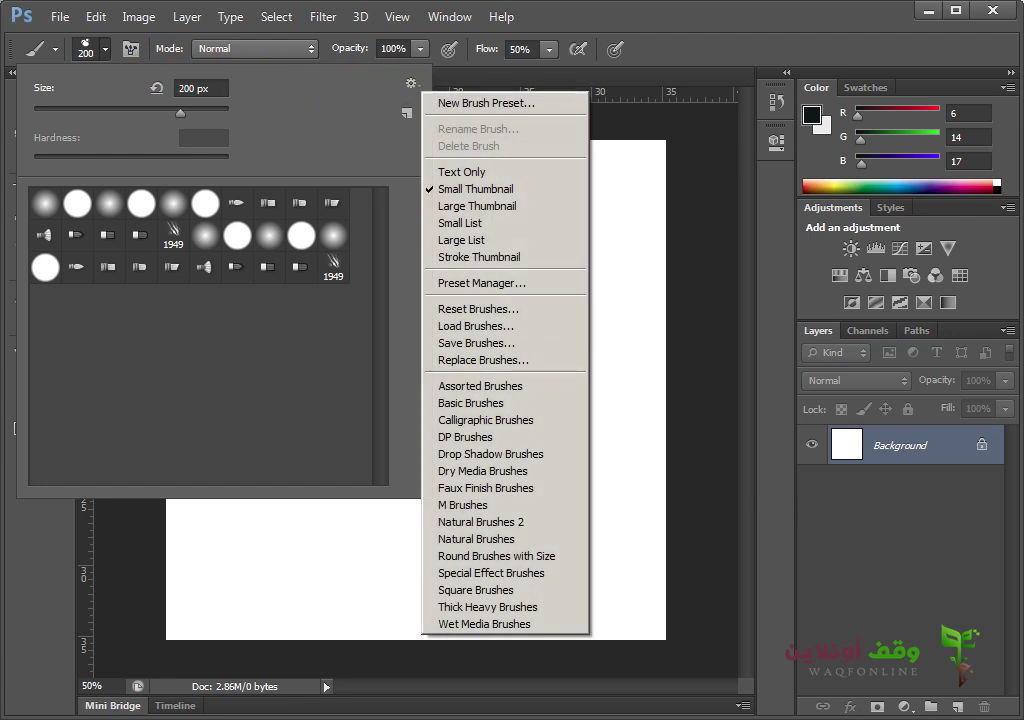
left_click(485, 173)
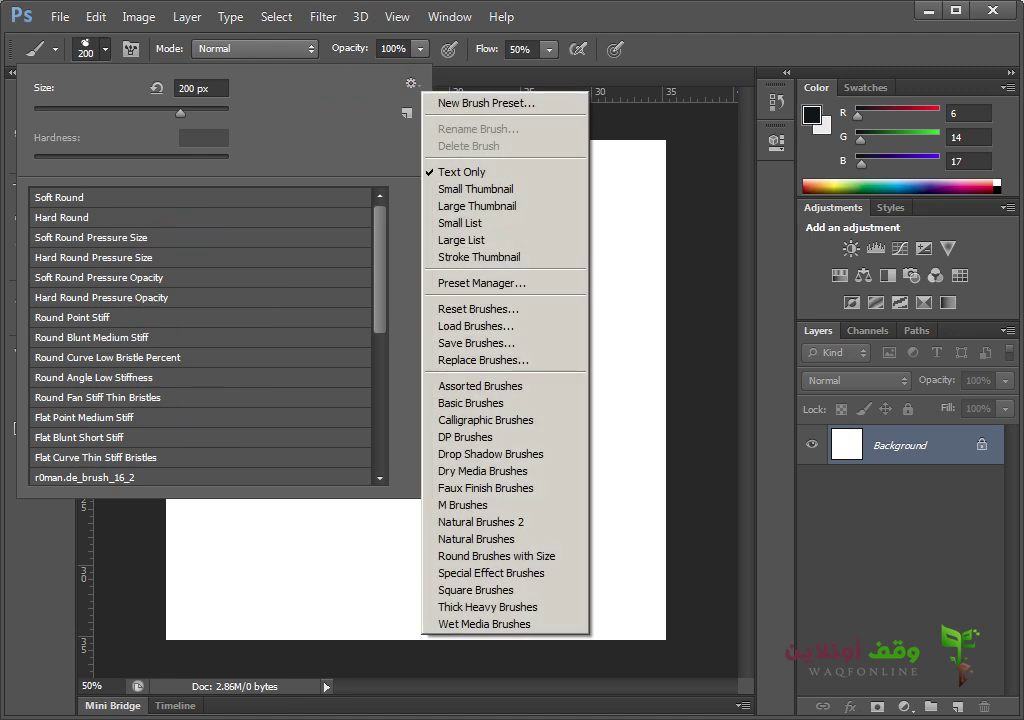
left_click(500, 189)
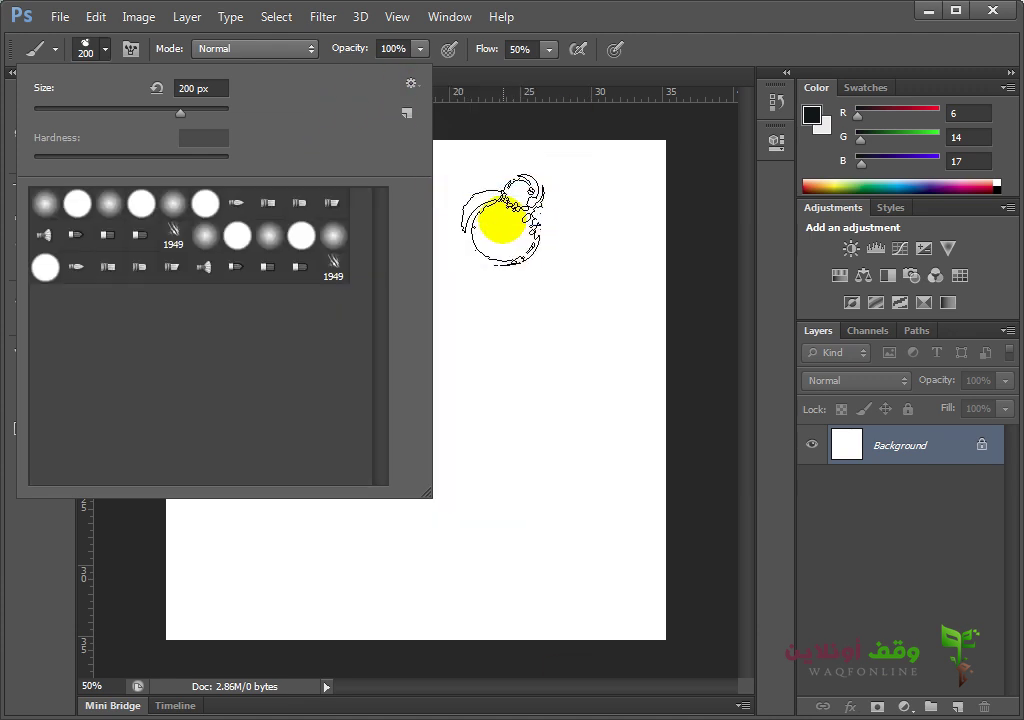
- Switch the preset view to Large Thumbnail, then Small List, then back to Small Thumbnail
left_click(412, 81)
left_click(466, 206)
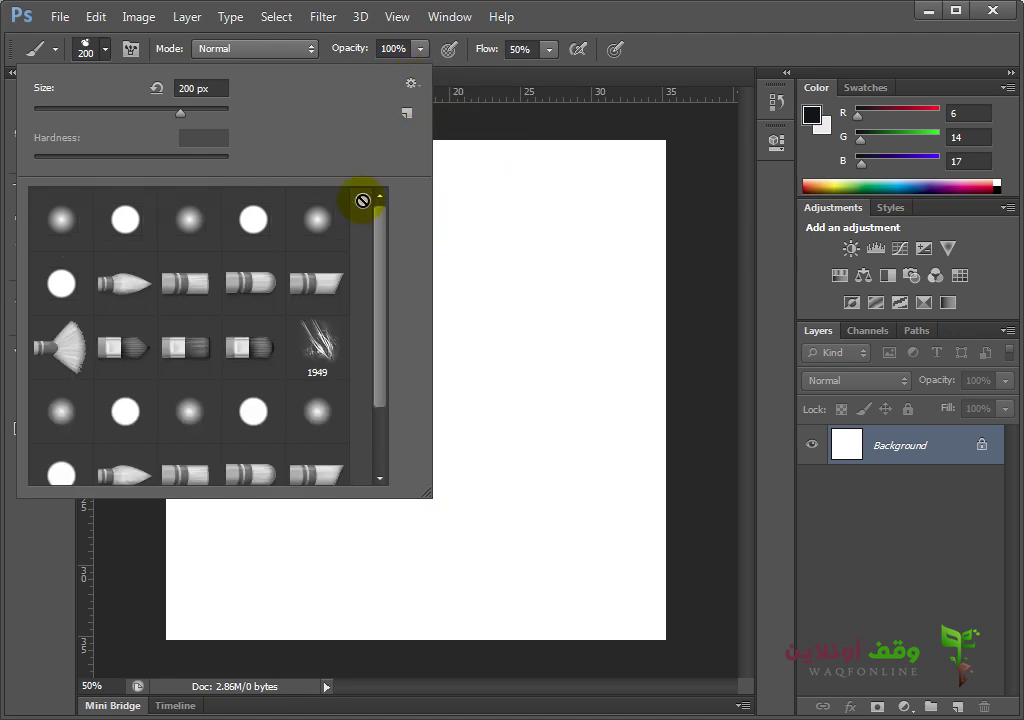
left_click(411, 87)
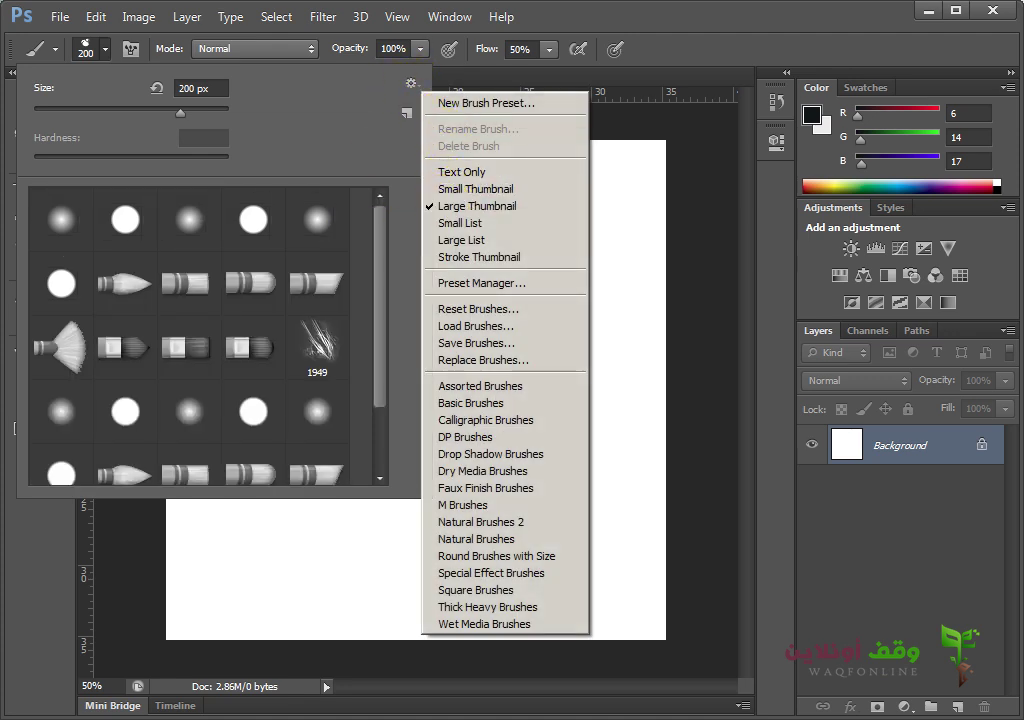
left_click(460, 223)
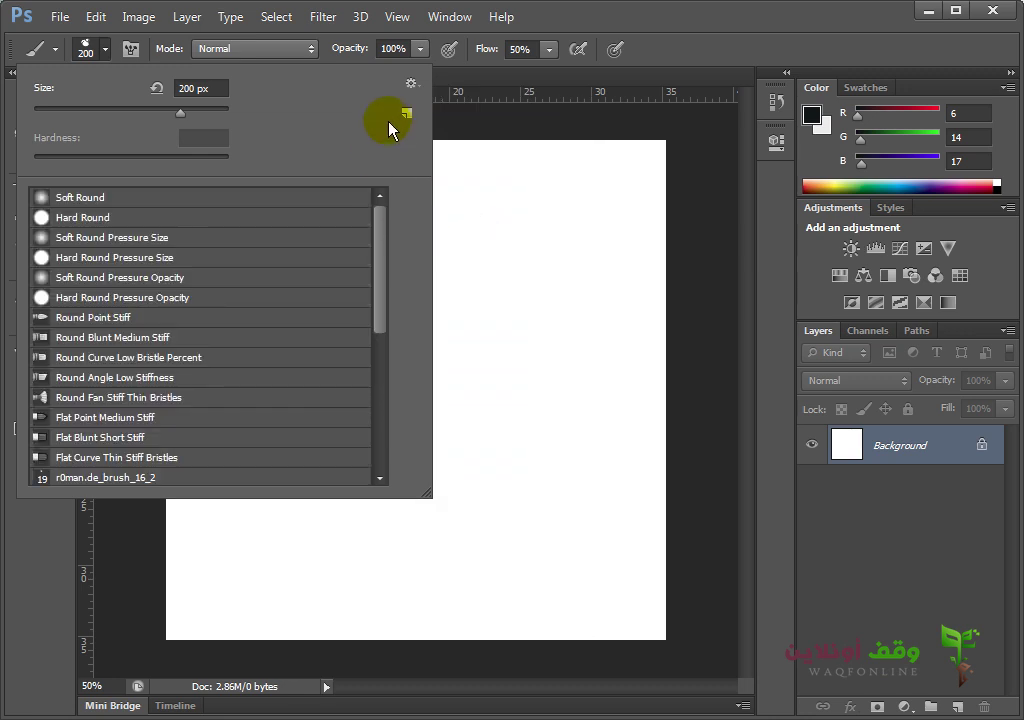
left_click(410, 83)
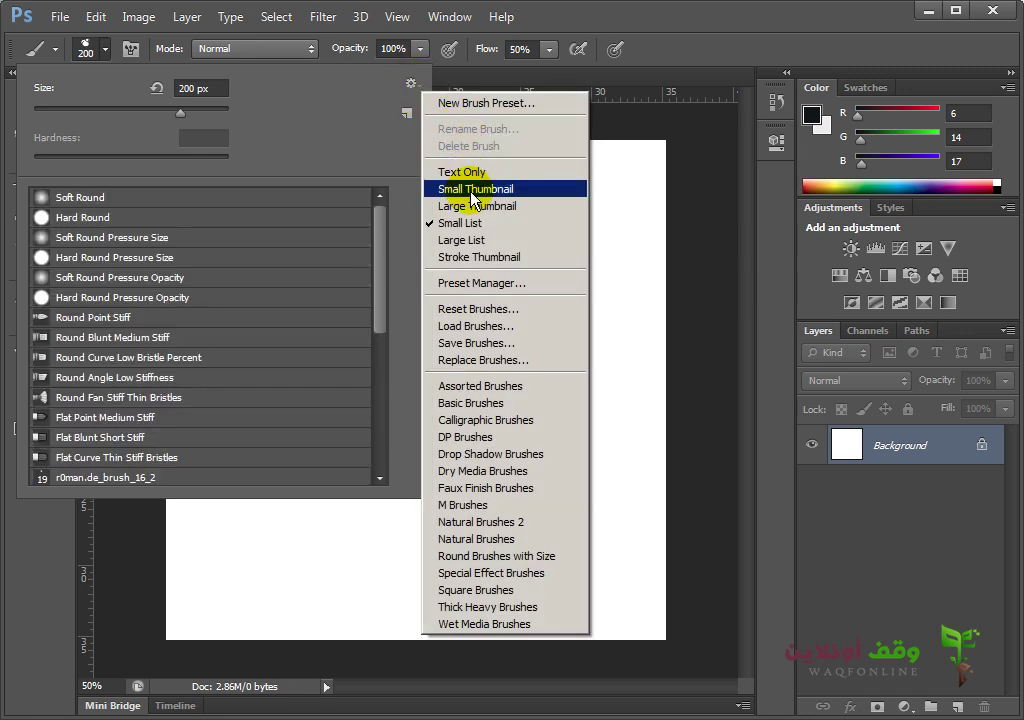
left_click(473, 189)
- Reset Brushes and confirm, replacing the current presets with the default brush set
left_click(411, 85)
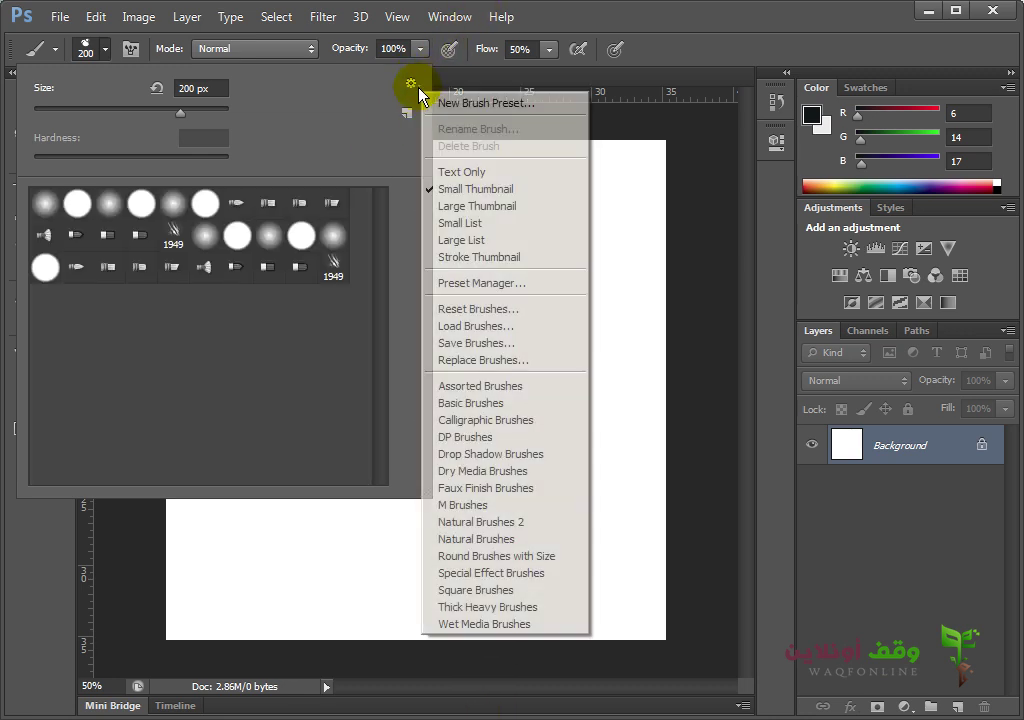
left_click(520, 318)
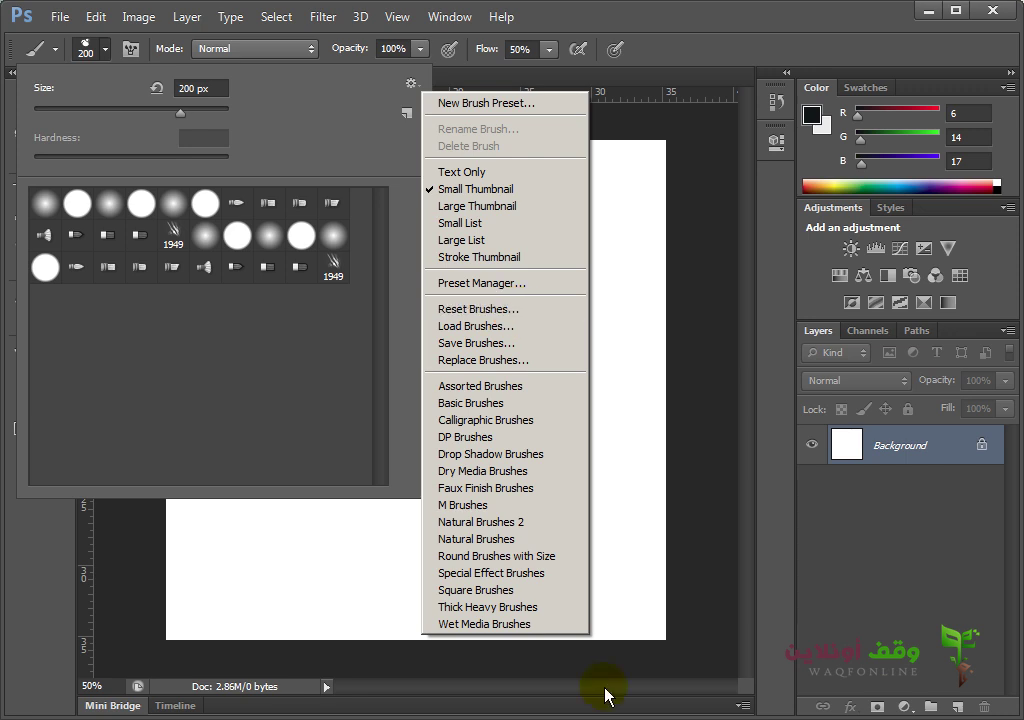
left_click(487, 310)
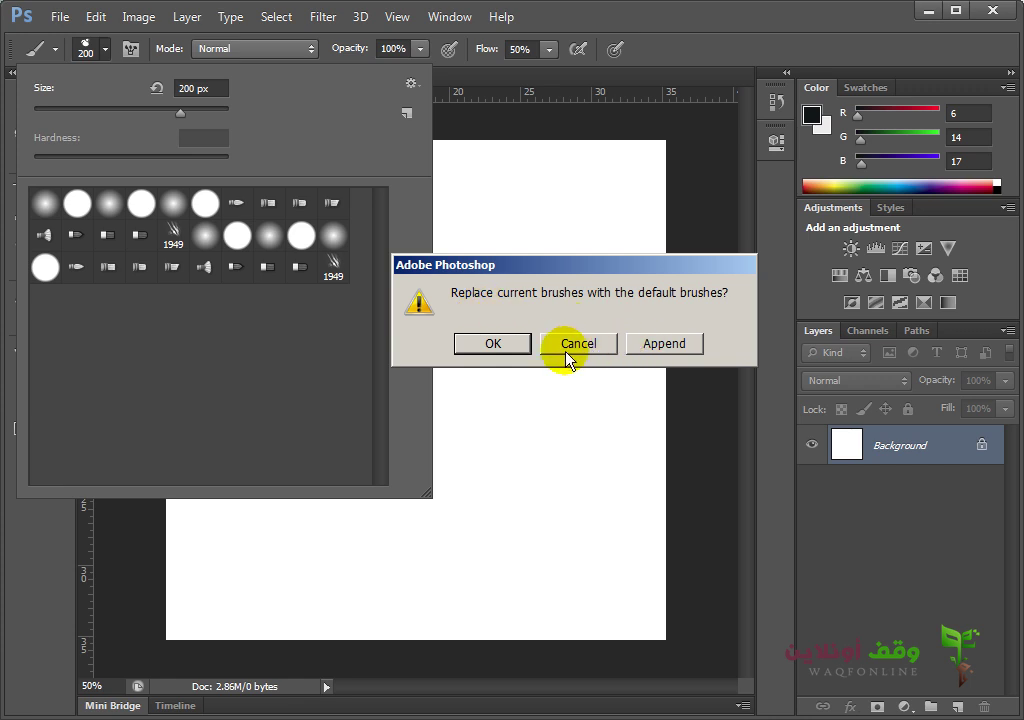
left_click(512, 345)
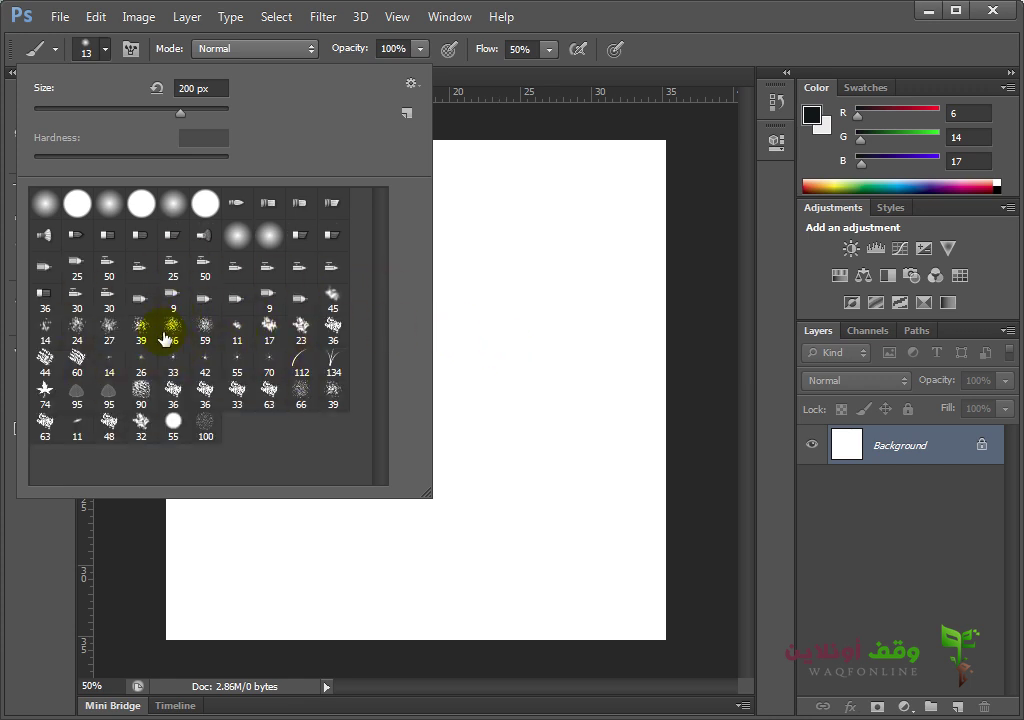
- Open the Load Brushes dialog and cancel it without loading a brush file
left_click(411, 84)
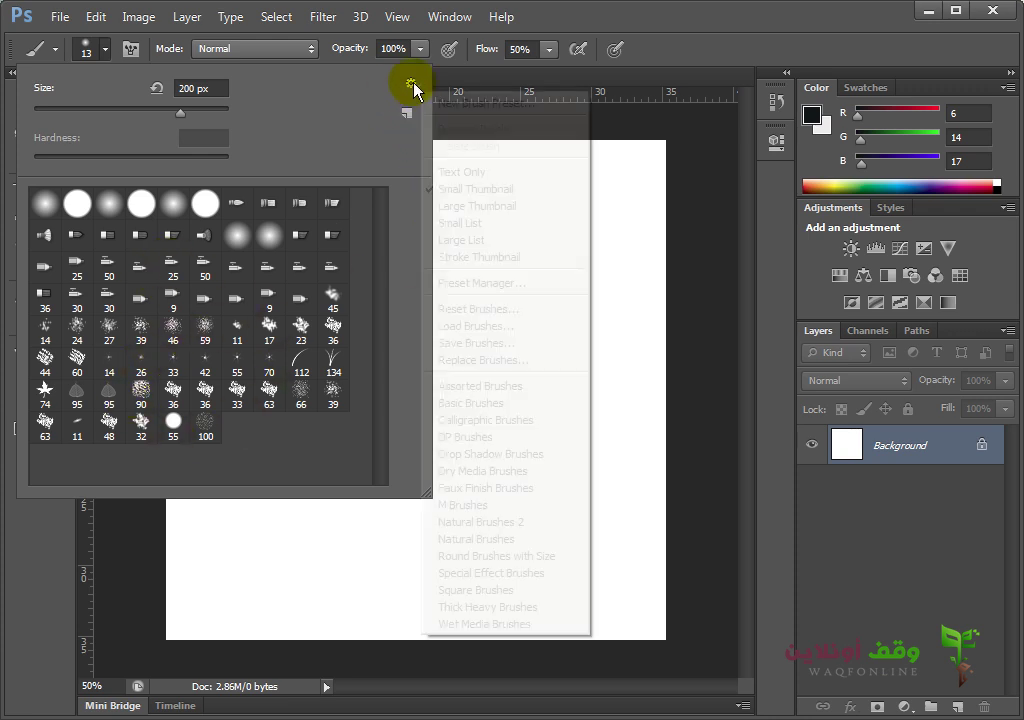
left_click(496, 330)
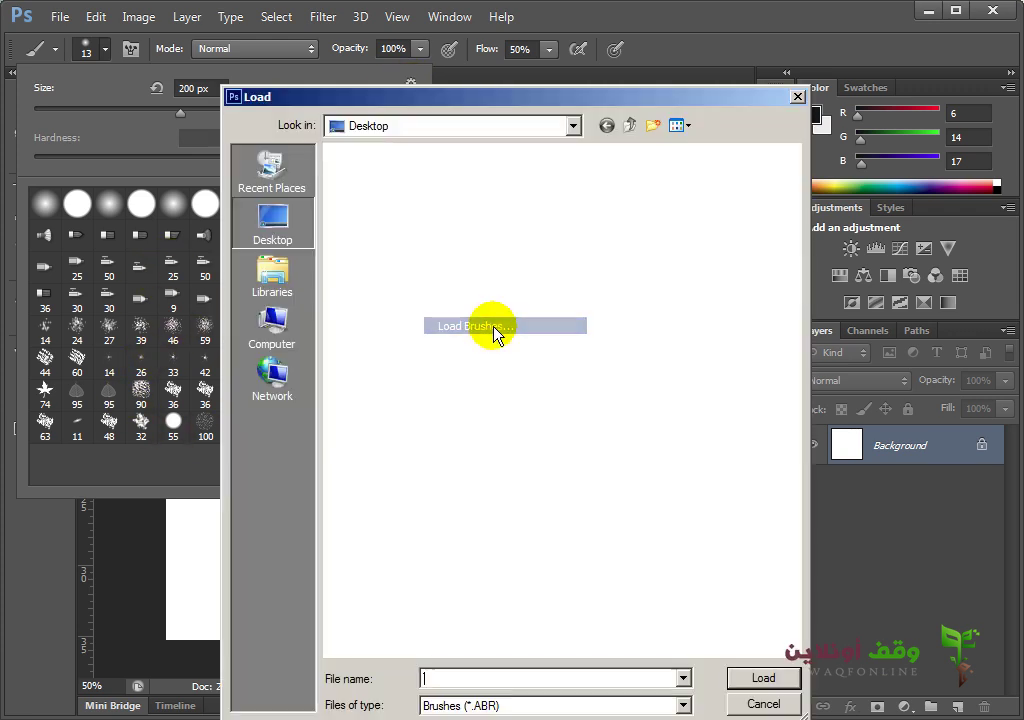
mouse_move(797, 268)
left_mouse_down()
mouse_move(798, 389)
mouse_move(761, 635)
left_mouse_up()
left_click(730, 632)
left_click(763, 678)
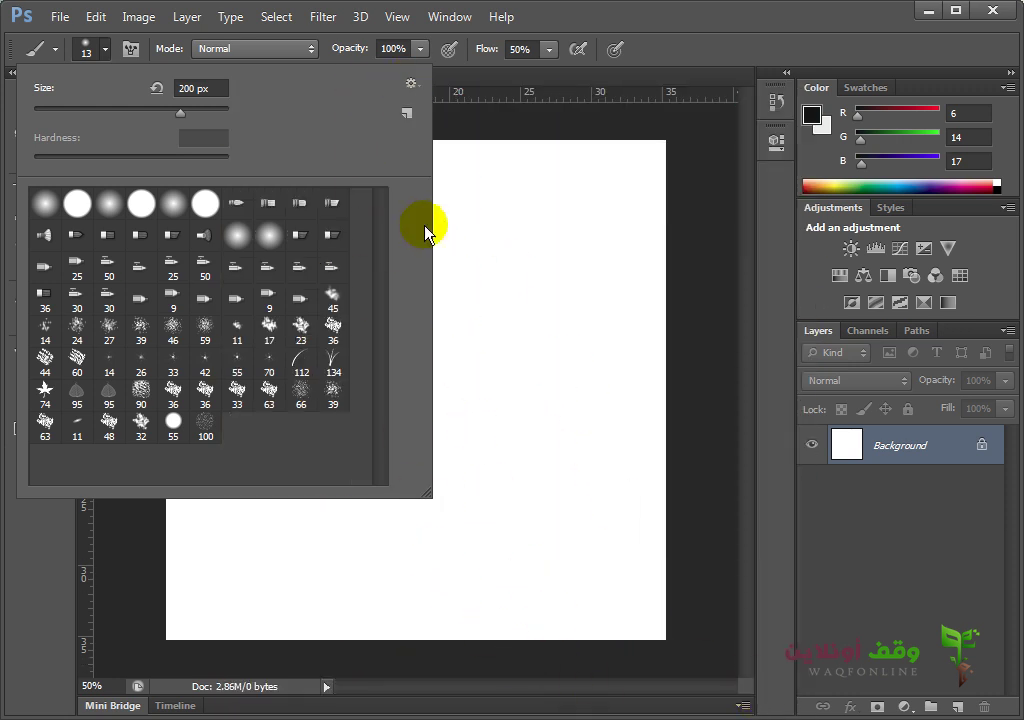
- Close and reopen the brush preset picker to show its list of brush libraries
key("Return")
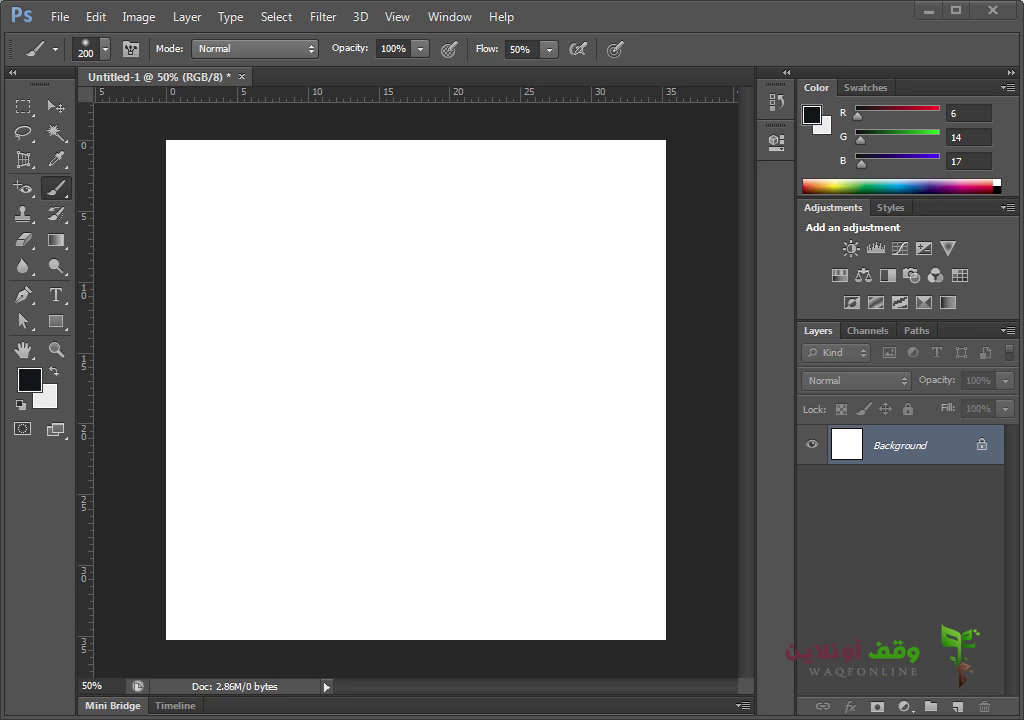
left_click(105, 50)
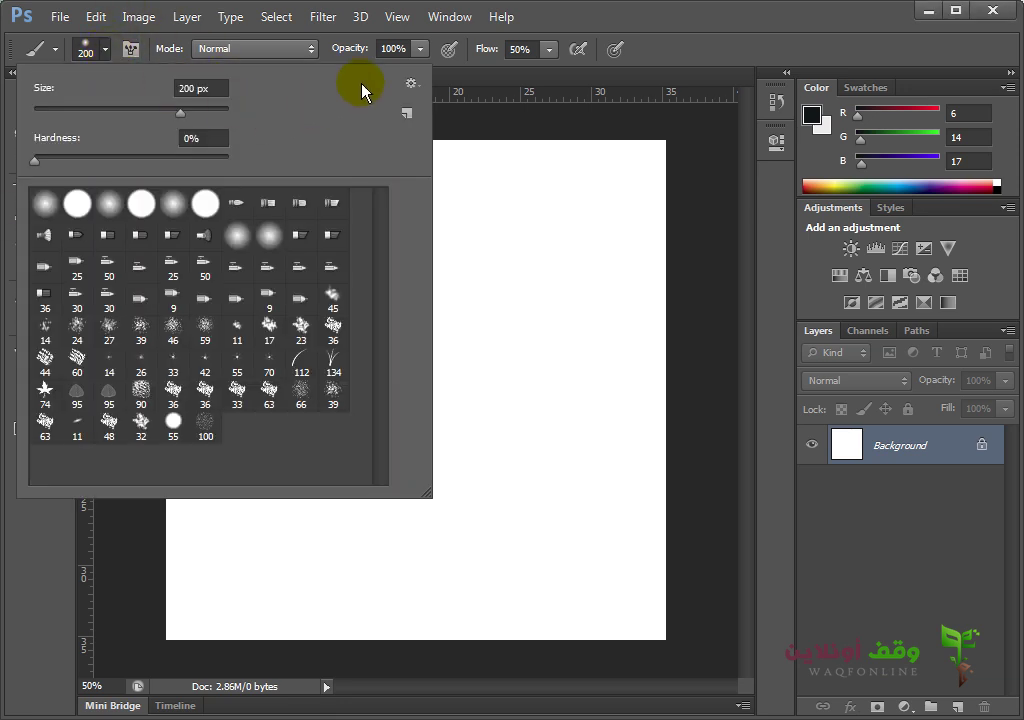
left_click(411, 84)
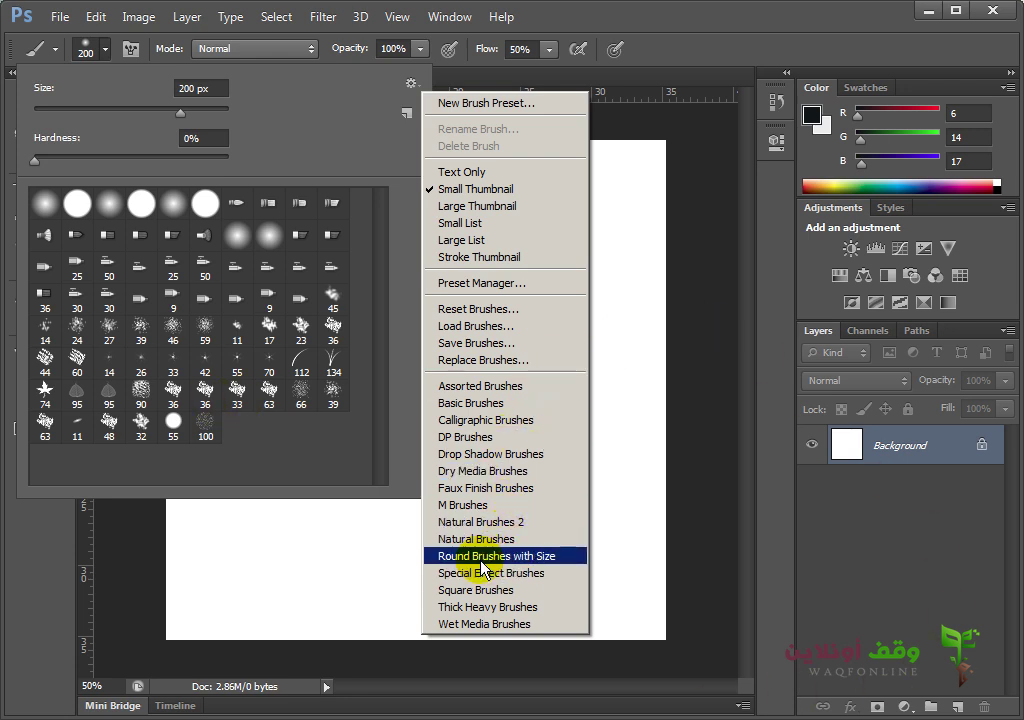
- Append the Square Brushes library to the presets, then cancel a Replace Brushes load
left_click(470, 591)
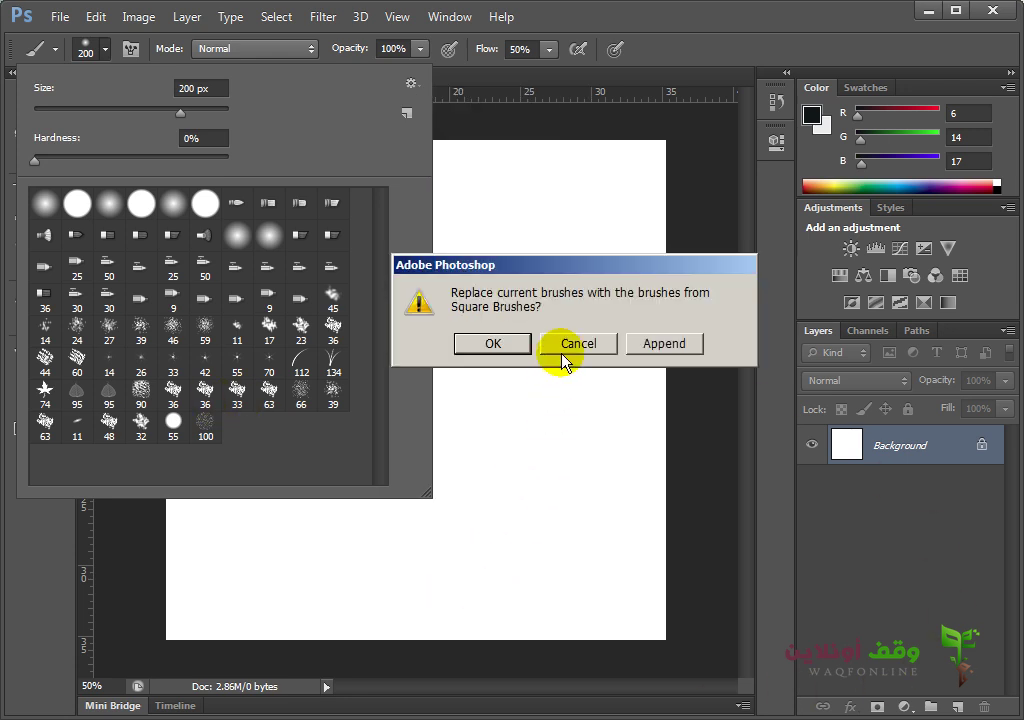
left_click(658, 346)
left_click(414, 83)
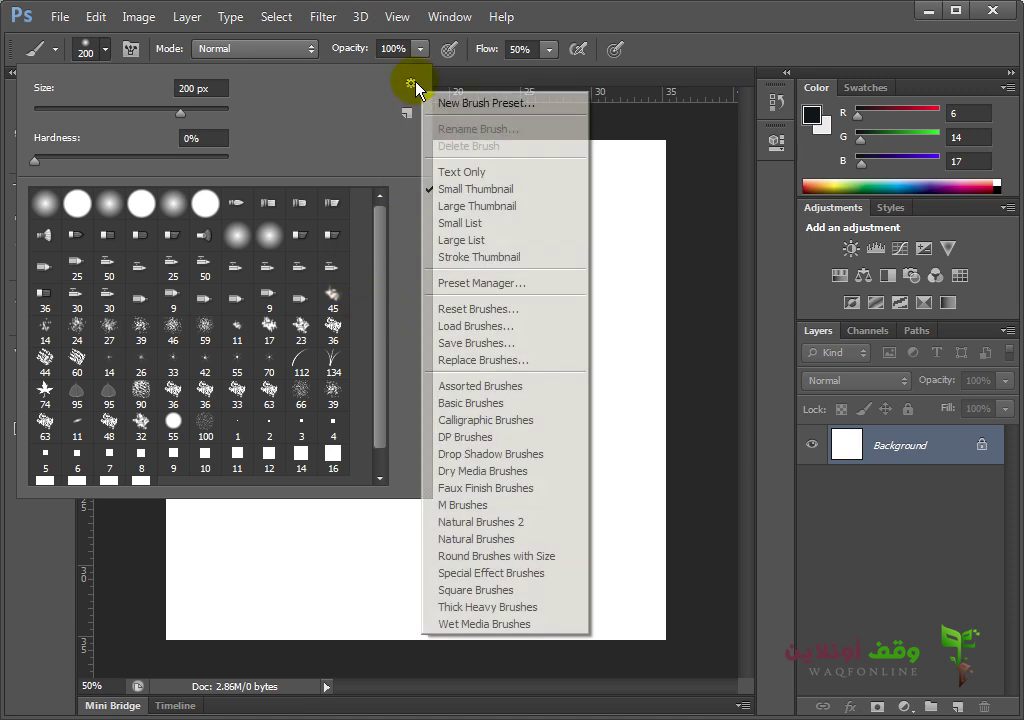
left_click(488, 359)
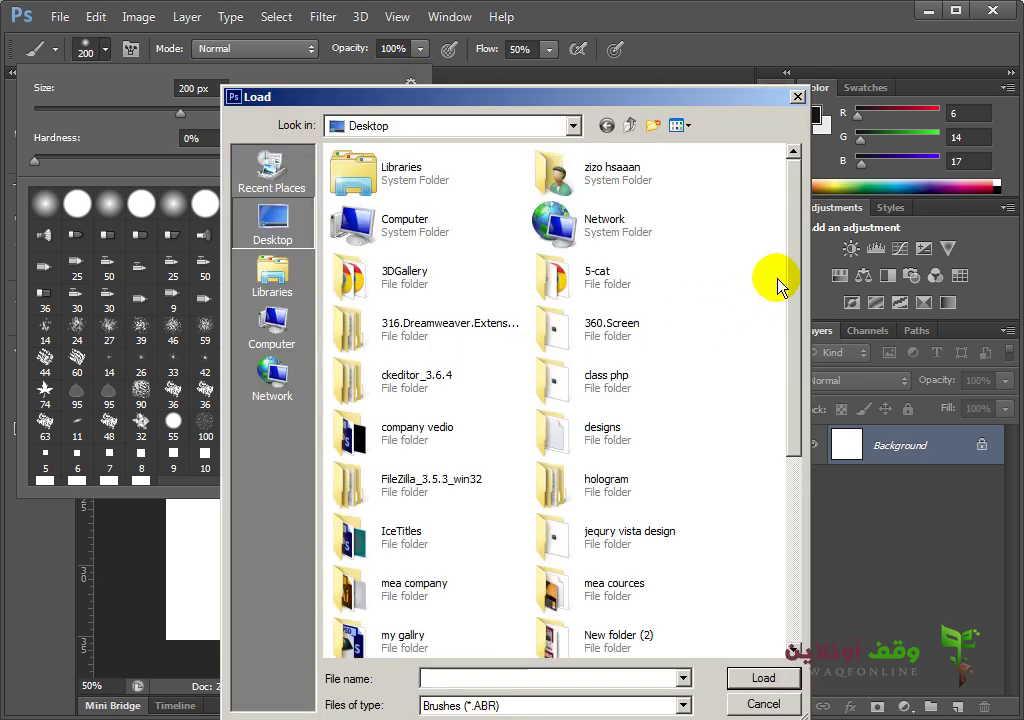
scroll(777, 286, "down", 2)
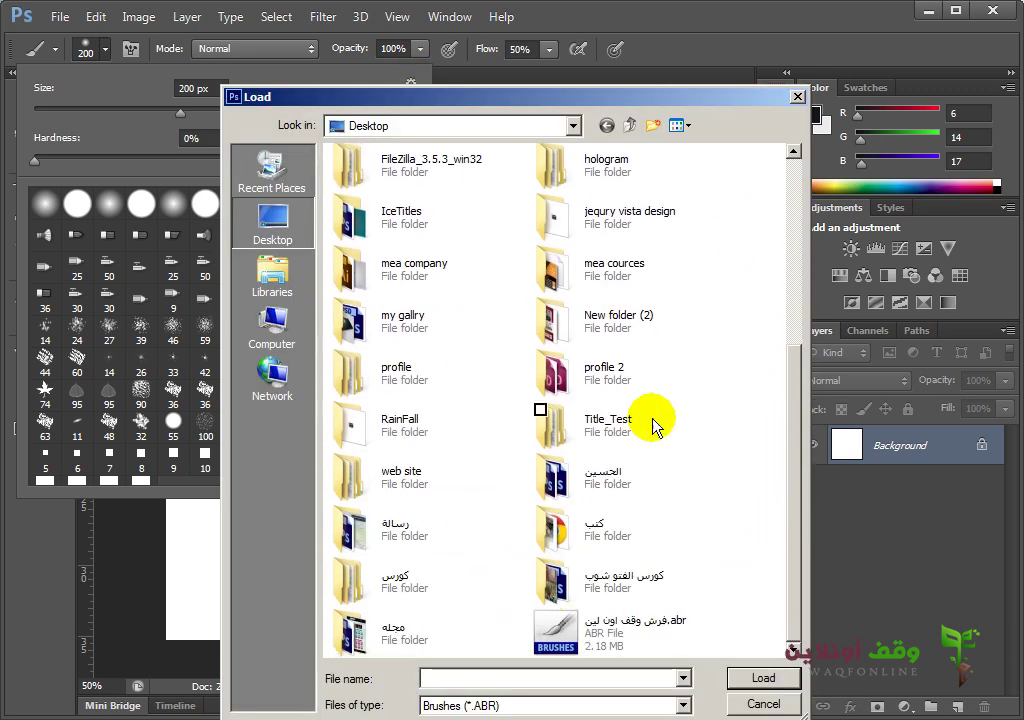
left_click(761, 704)
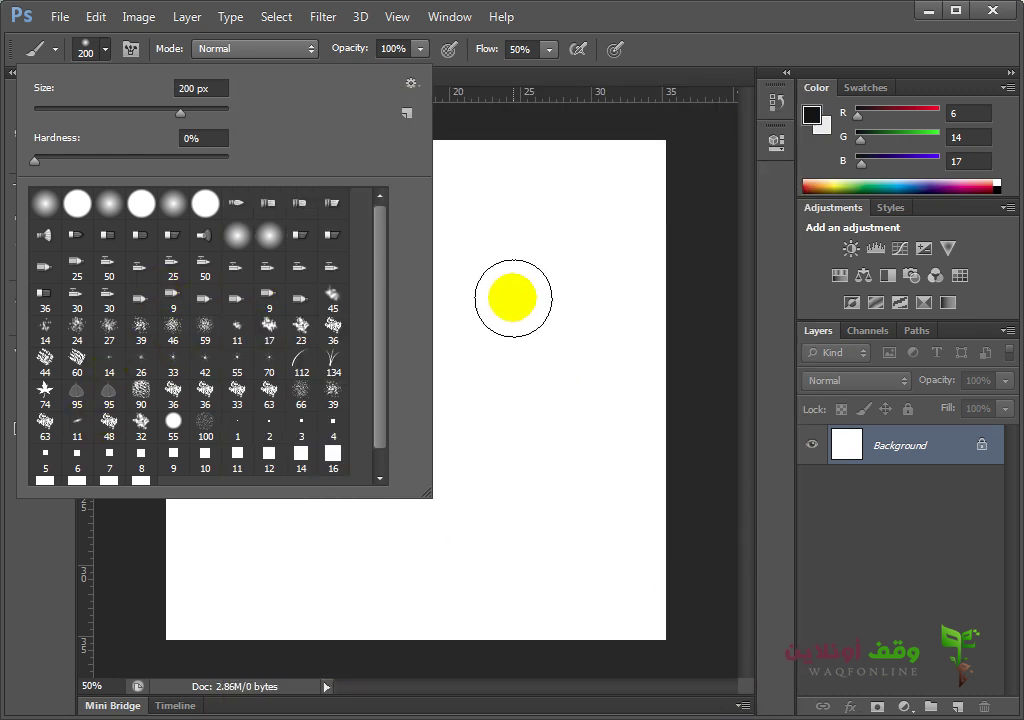
left_click(101, 50)
- Show the Brush panel from the Window menu and select the Hard Round 30 tip
left_click(449, 17)
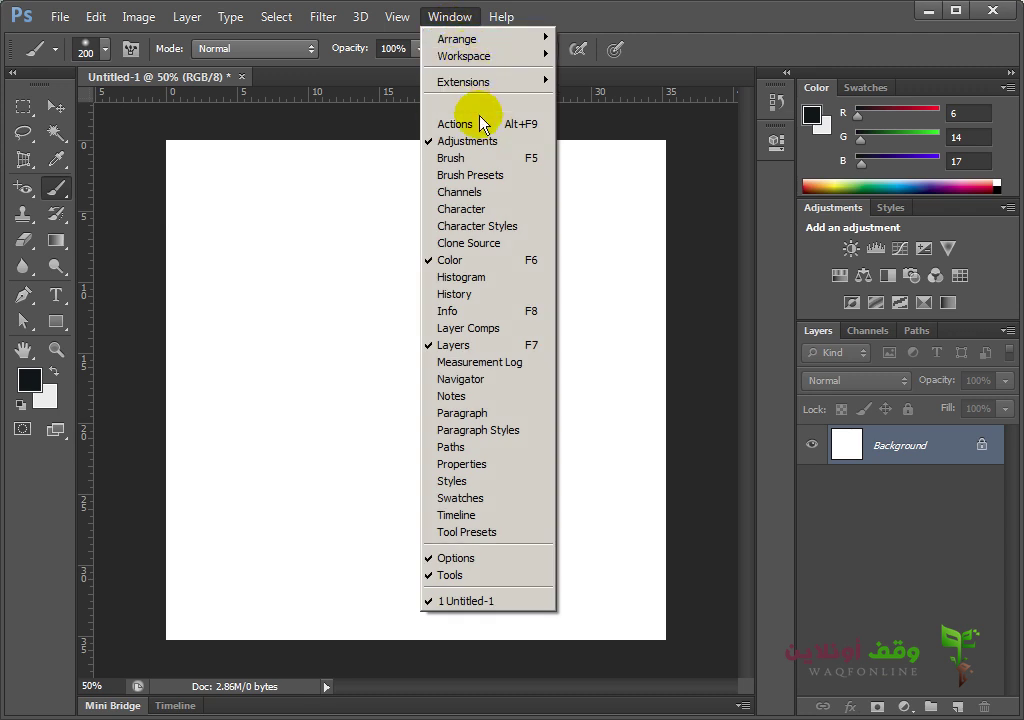
left_click(480, 158)
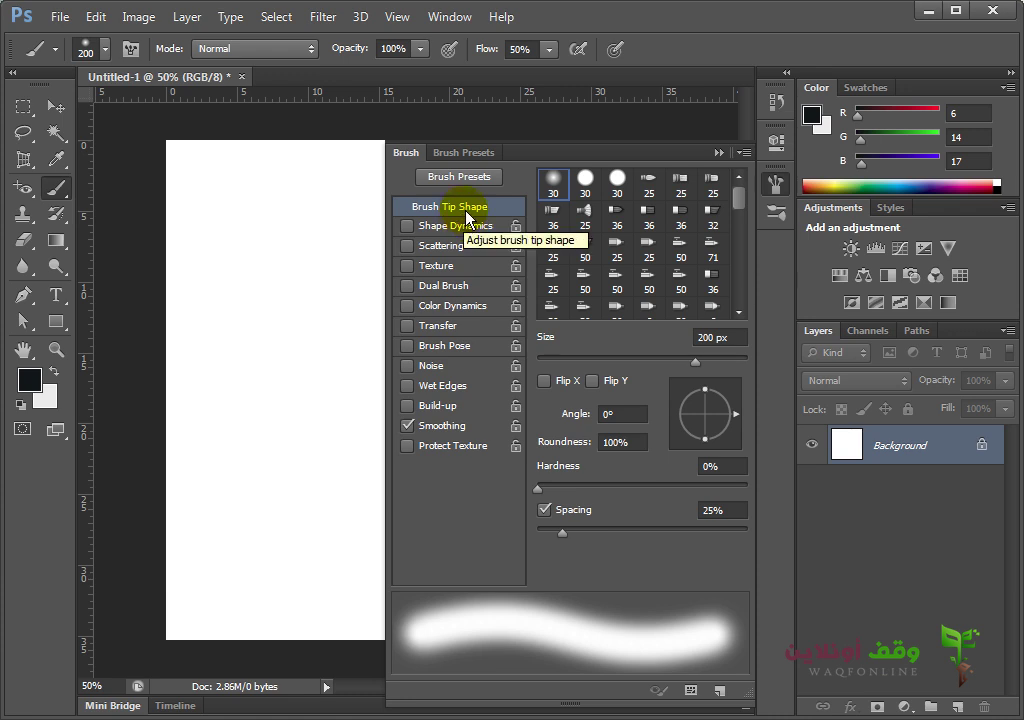
left_click(584, 181)
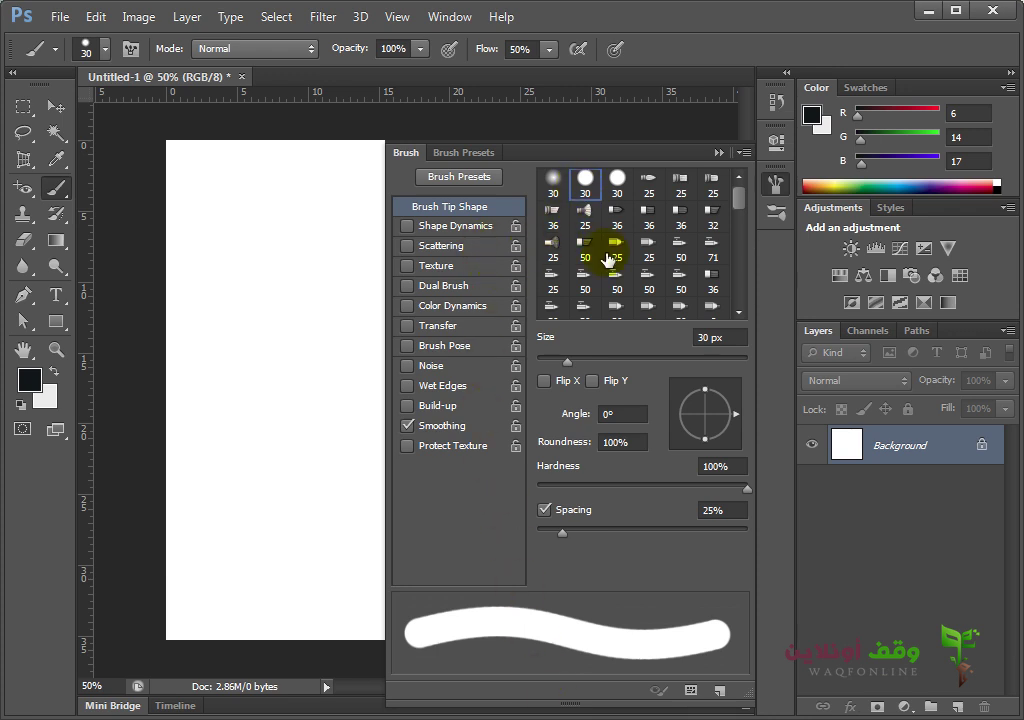
- Undo a test dab, enlarge the hard brush, and paint a large grey circle near the top
left_click(228, 302)
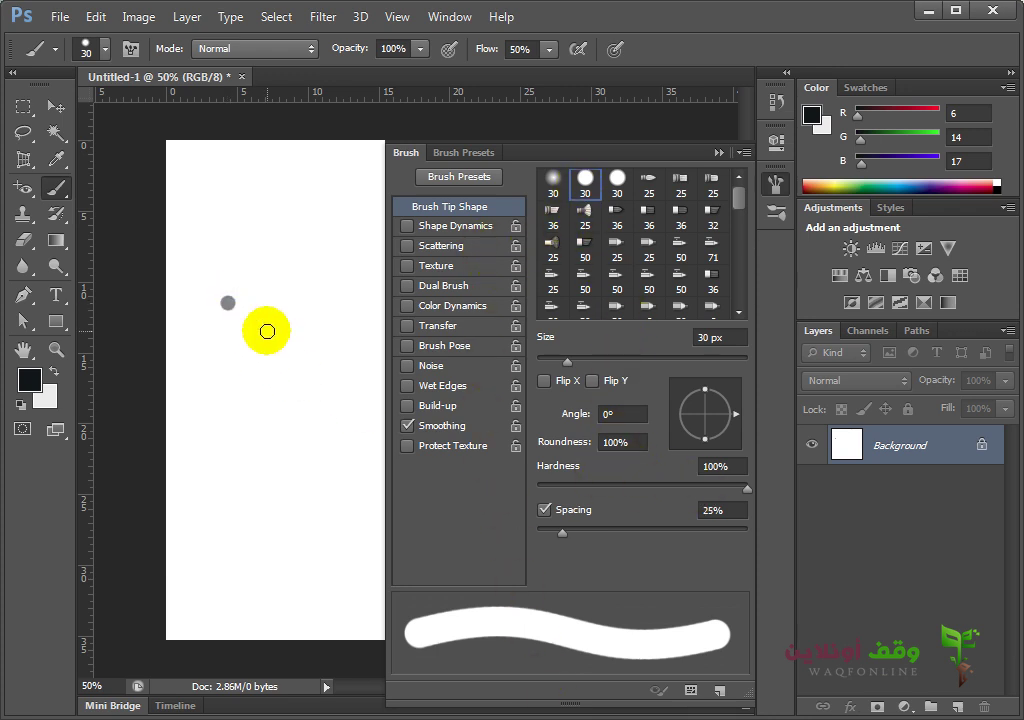
key("ctrl+z")
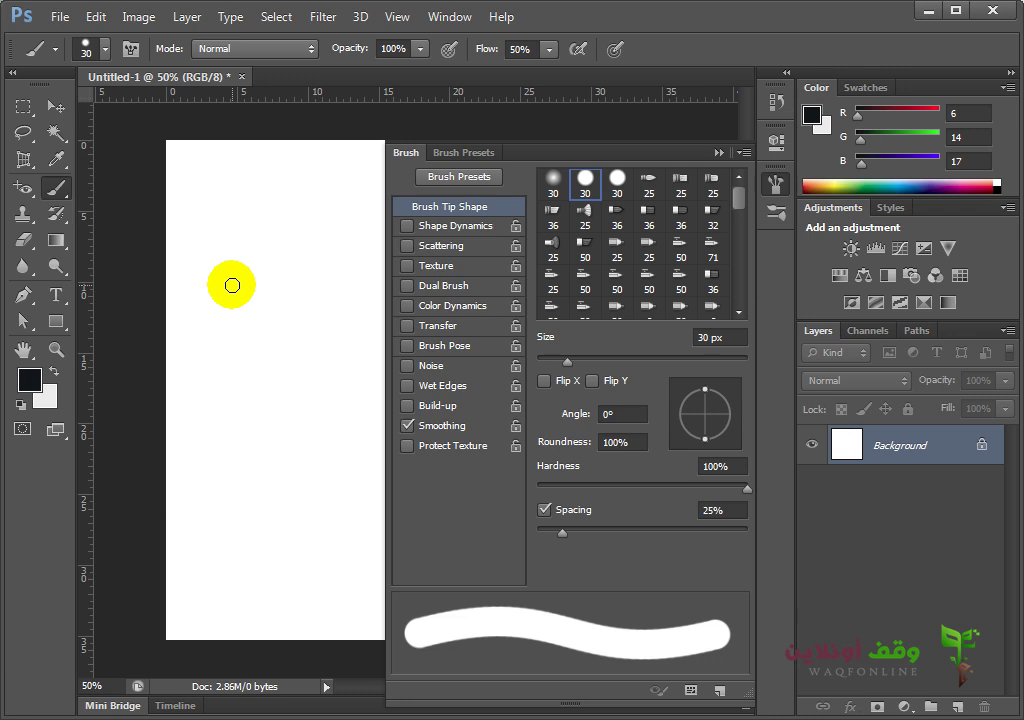
key("bracketright")
key("bracketright")
key("bracketright")
key("bracketright")
key("bracketright")
key("bracketright")
key("bracketright")
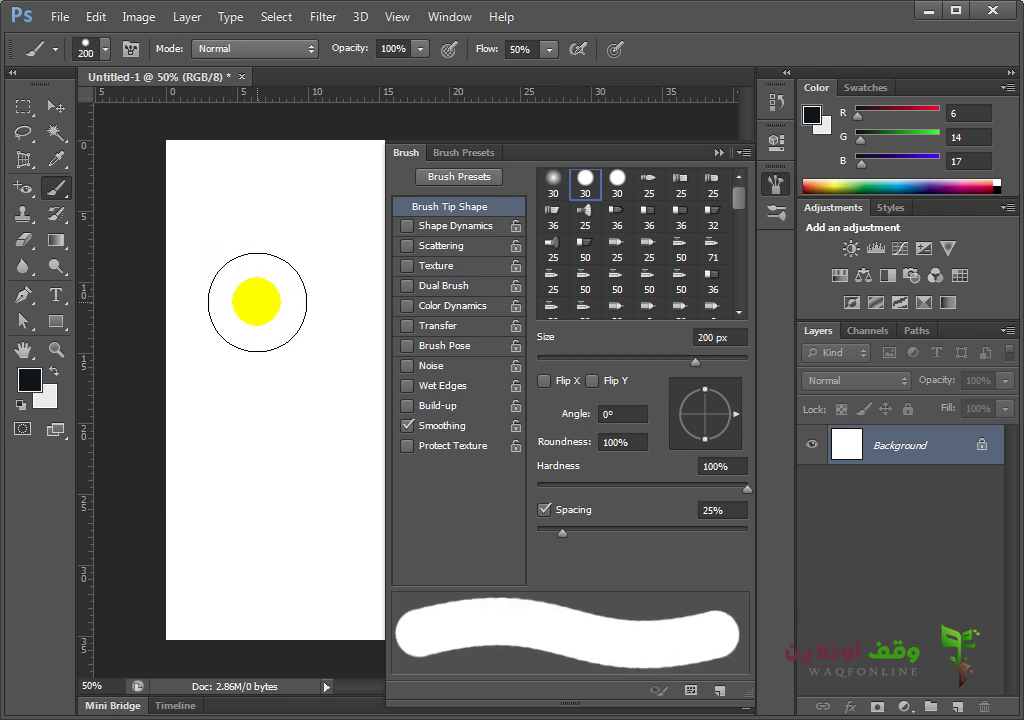
left_click(257, 298)
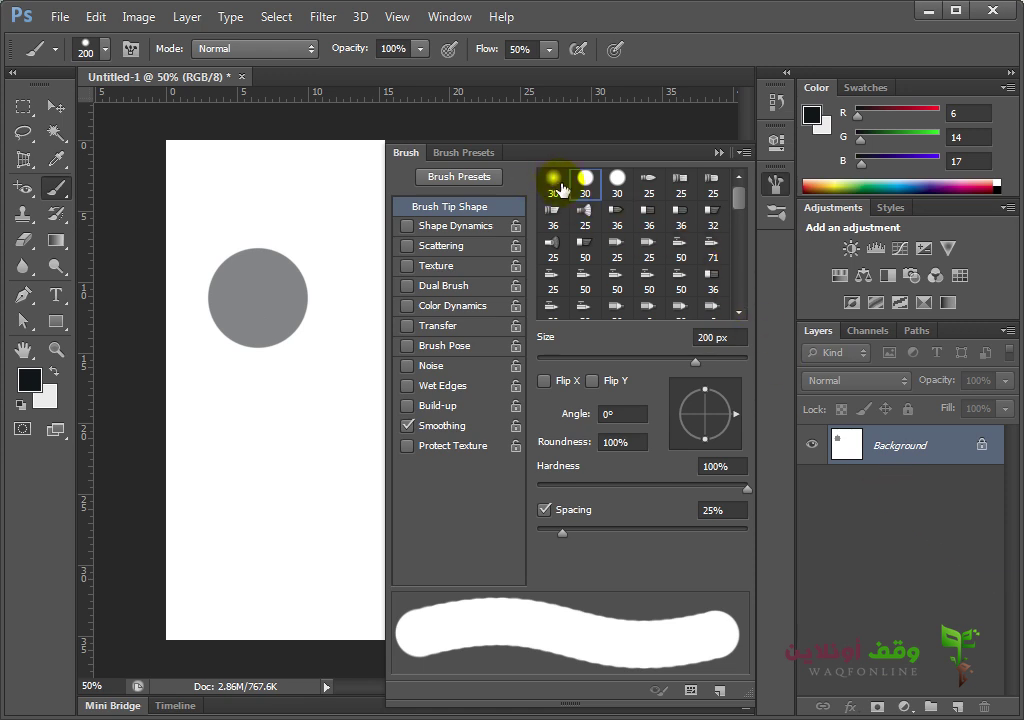
- Switch to the soft round tip at about 405 px, 30% hardness, and paint a grey blob below
left_click(565, 192)
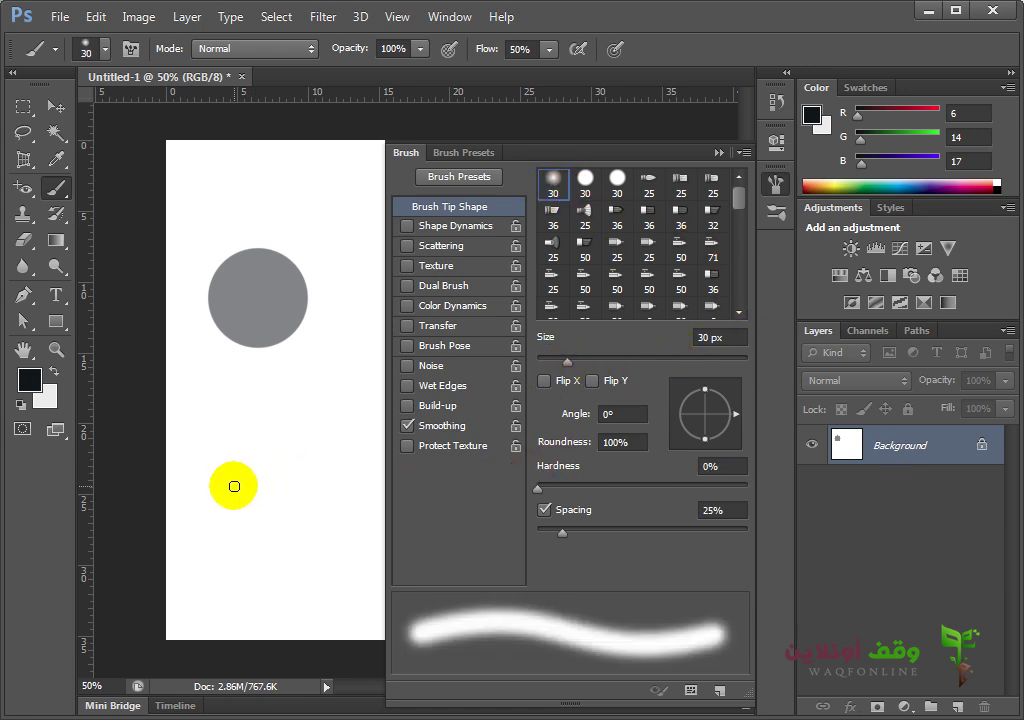
key("]")
key("]")
key("]")
key("]")
key("]")
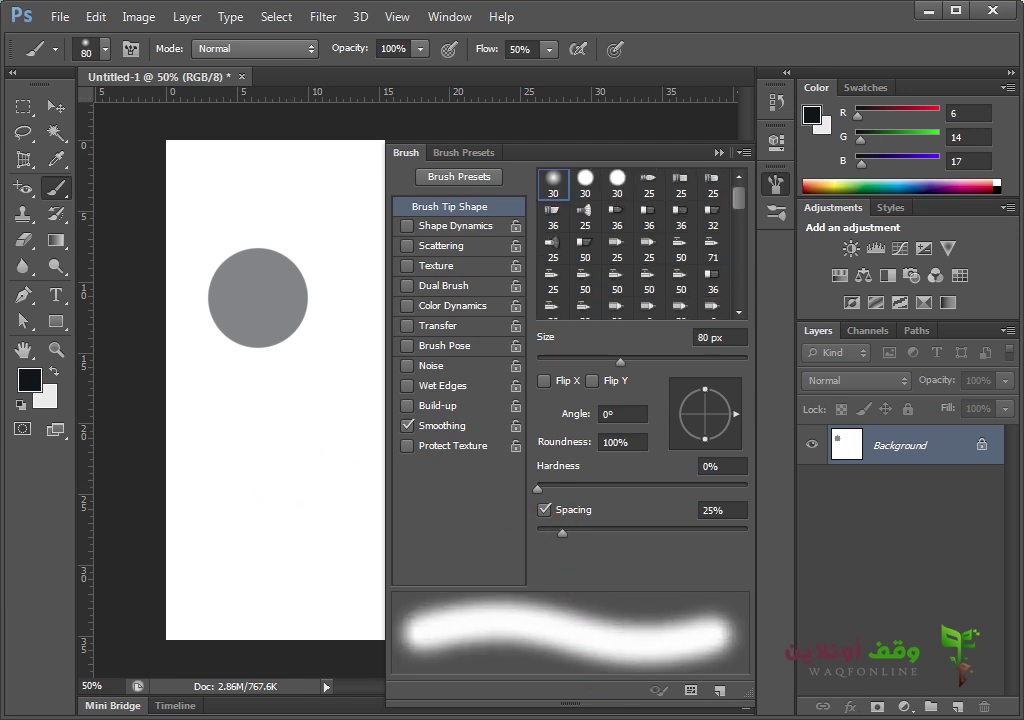
key("]")
key("]")
key("]")
key("]")
key("]")
mouse_move(267, 487)
left_mouse_down()
mouse_move(304, 571)
mouse_move(279, 461)
mouse_move(263, 491)
mouse_move(222, 439)
mouse_move(266, 359)
left_mouse_up()
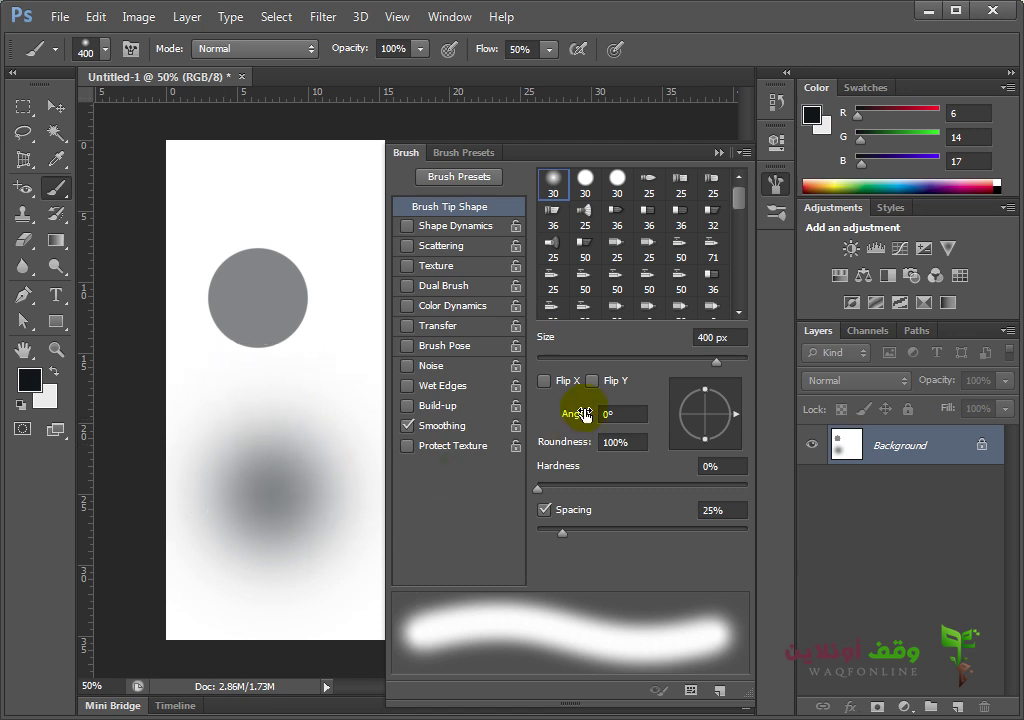
left_click_drag(540, 497, 600, 490)
mouse_move(310, 283)
left_mouse_down()
mouse_move(297, 336)
mouse_move(362, 368)
left_mouse_up()
key("ctrl+alt+z")
key("ctrl+alt+z")
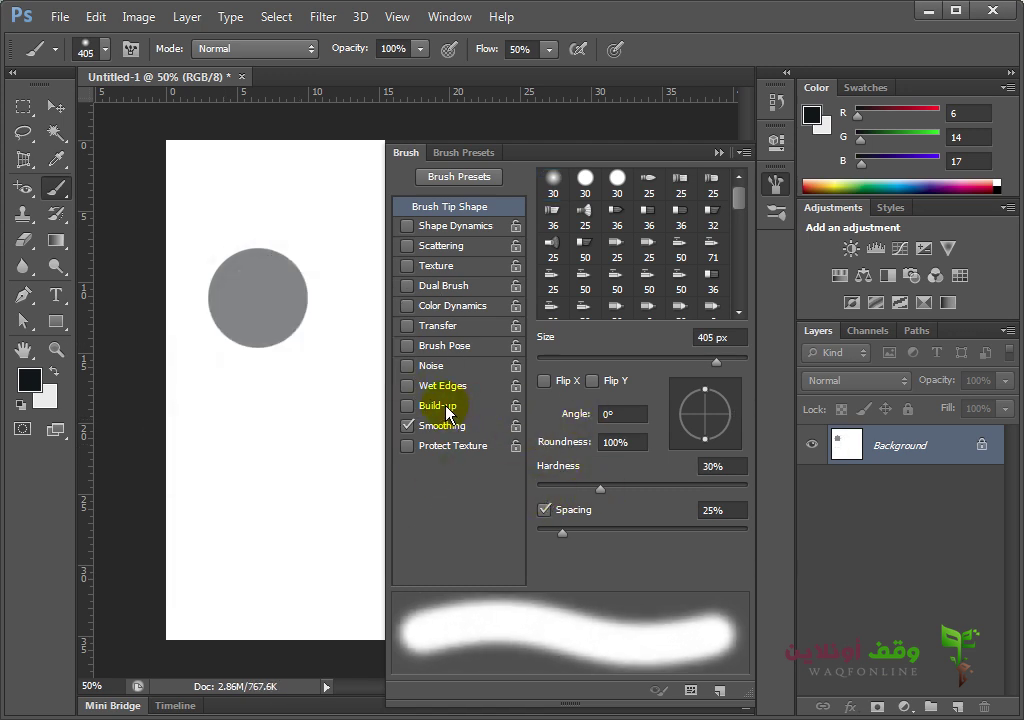
mouse_move(275, 460)
left_mouse_down()
mouse_move(259, 493)
mouse_move(299, 560)
left_mouse_up()
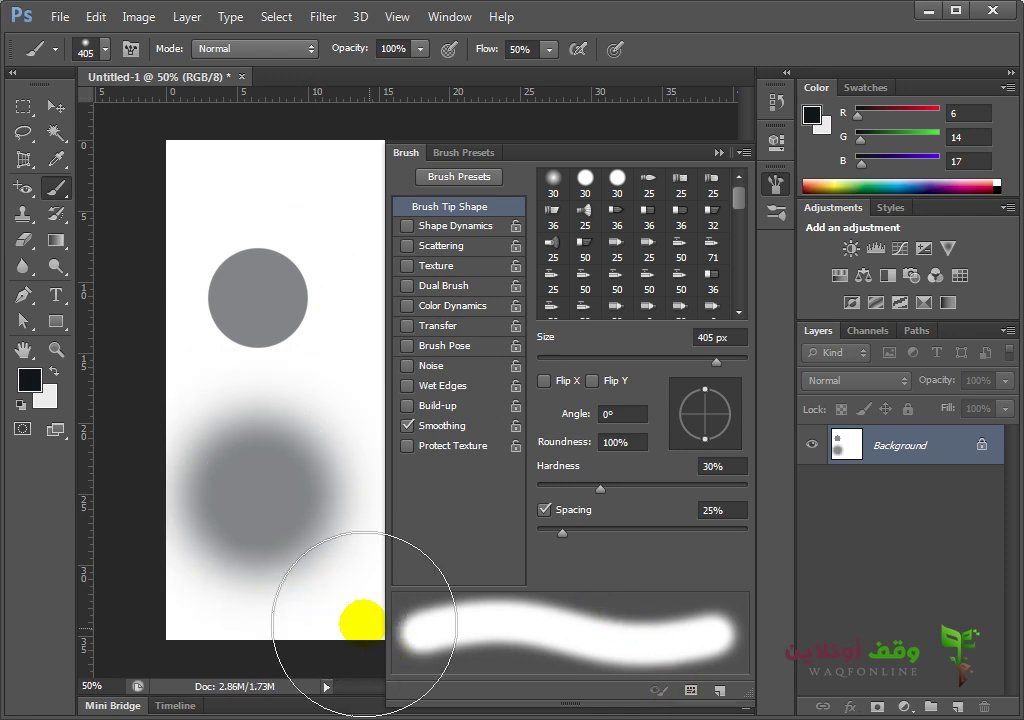
mouse_move(240, 434)
left_mouse_down()
mouse_move(308, 492)
mouse_move(275, 494)
left_mouse_up()
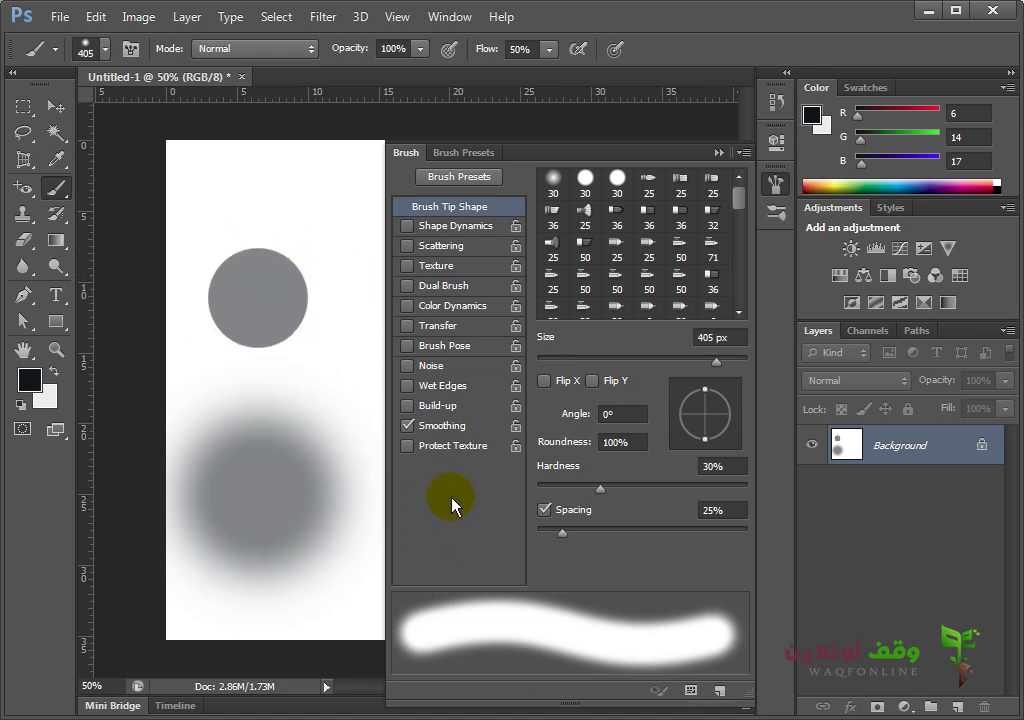
- Undo both shapes to clear the canvas, then set the Hard Round 30 tip to about 96 px
key("ctrl+z")
key("ctrl+alt+z")
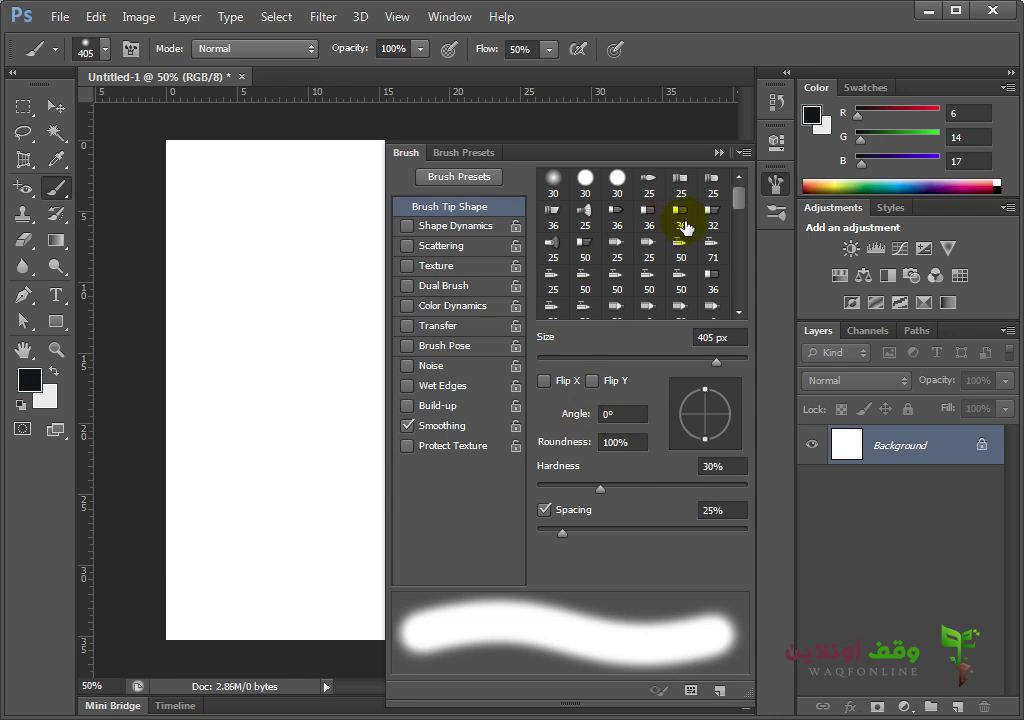
left_click(620, 180)
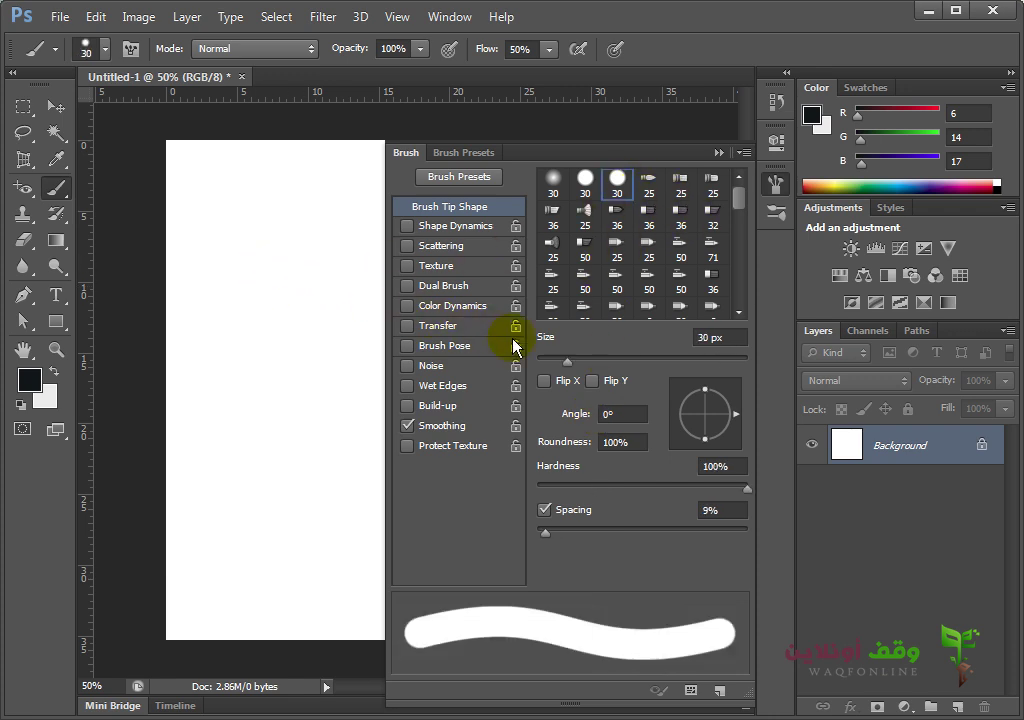
left_click_drag(567, 362, 635, 358)
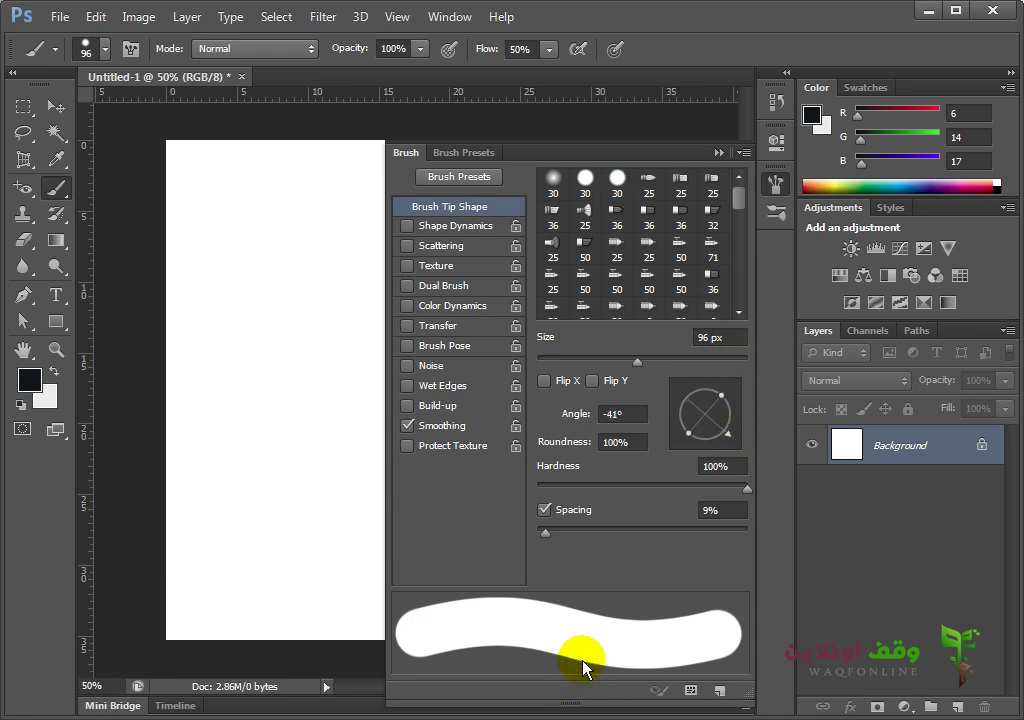
- Choose the leaf brush tip 95, enlarge it to 300 px, and stamp a near-upright leaf
scroll(715, 224, "down", 5)
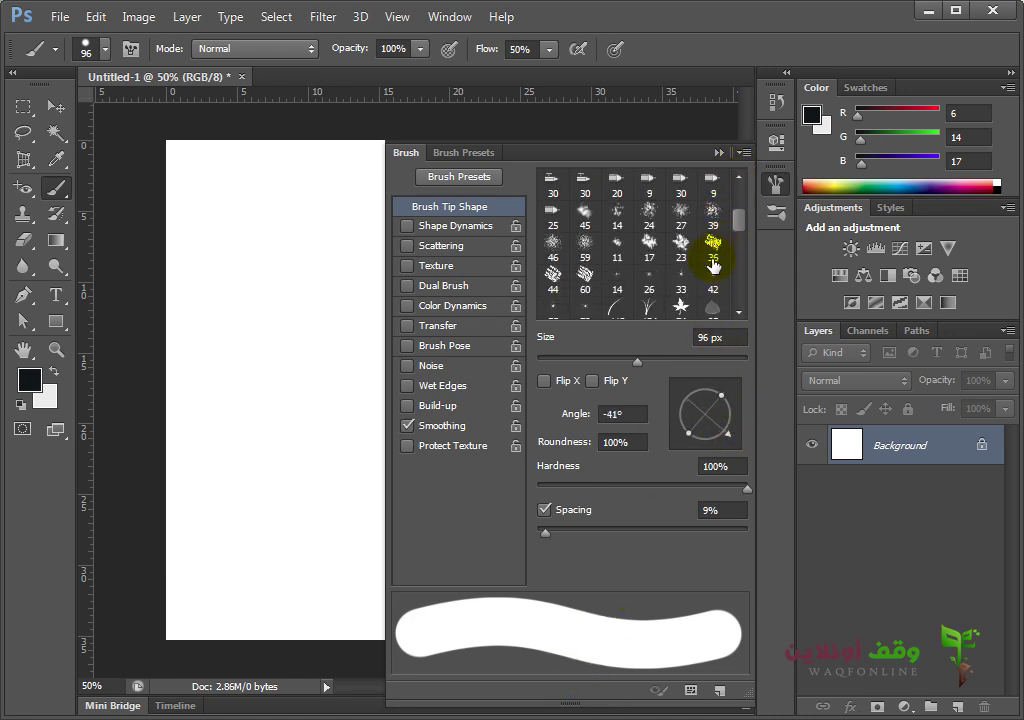
left_click(712, 289)
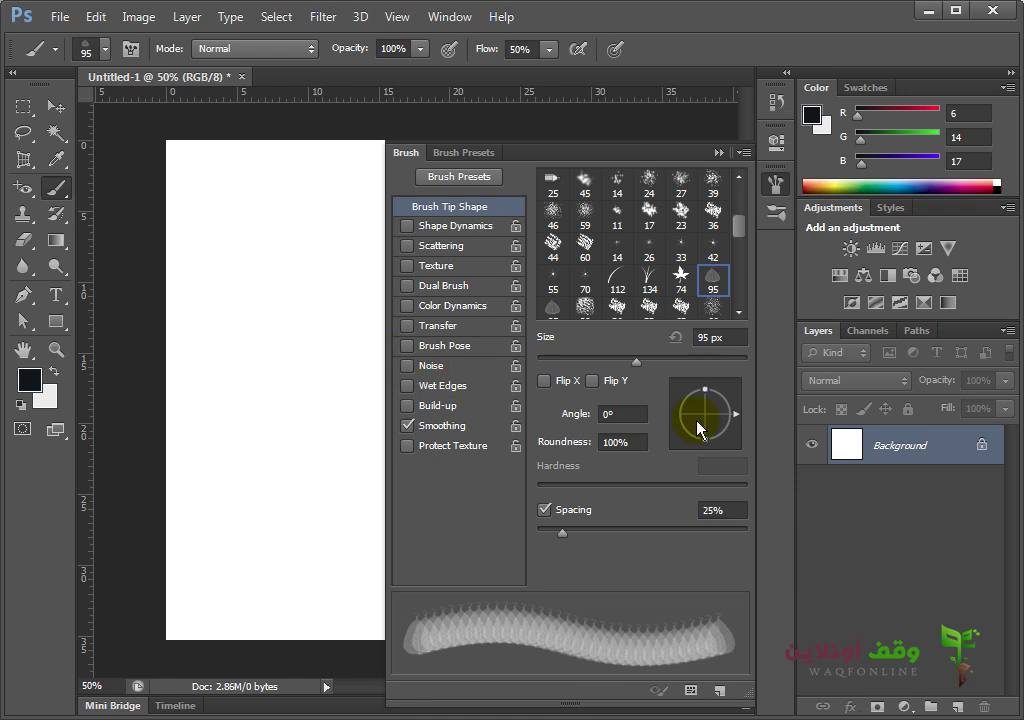
mouse_move(737, 418)
left_mouse_down()
mouse_move(665, 550)
mouse_move(548, 668)
mouse_move(533, 469)
mouse_move(773, 544)
mouse_move(750, 418)
mouse_move(727, 487)
left_mouse_up()
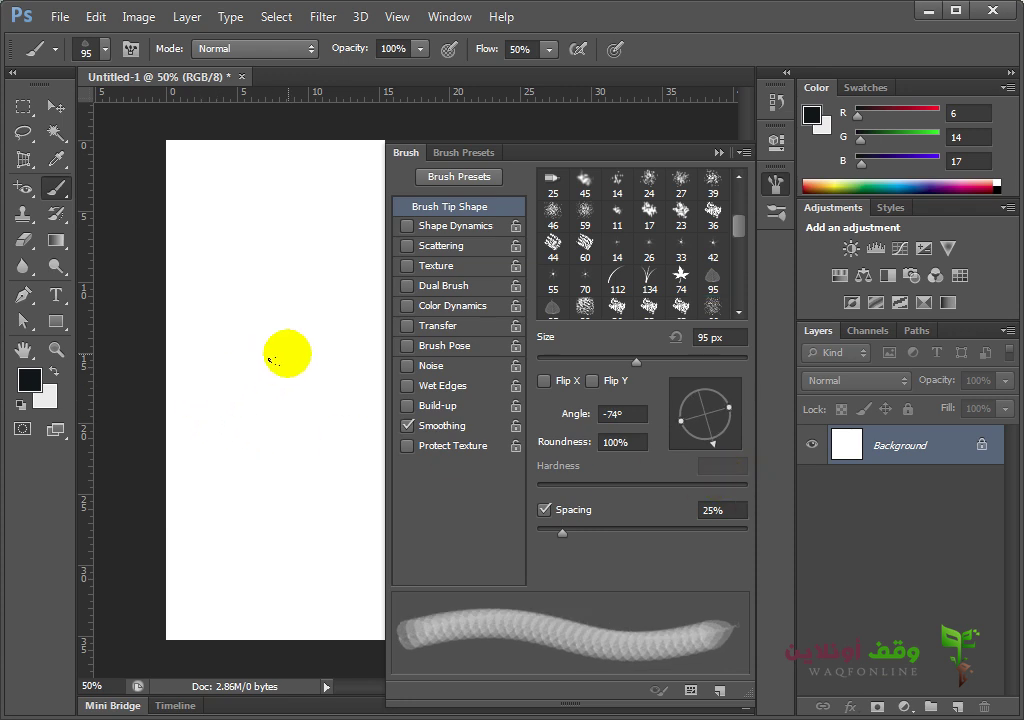
key("bracketright")
key("bracketright")
key("bracketright")
key("bracketright")
key("bracketright")
key("bracketright")
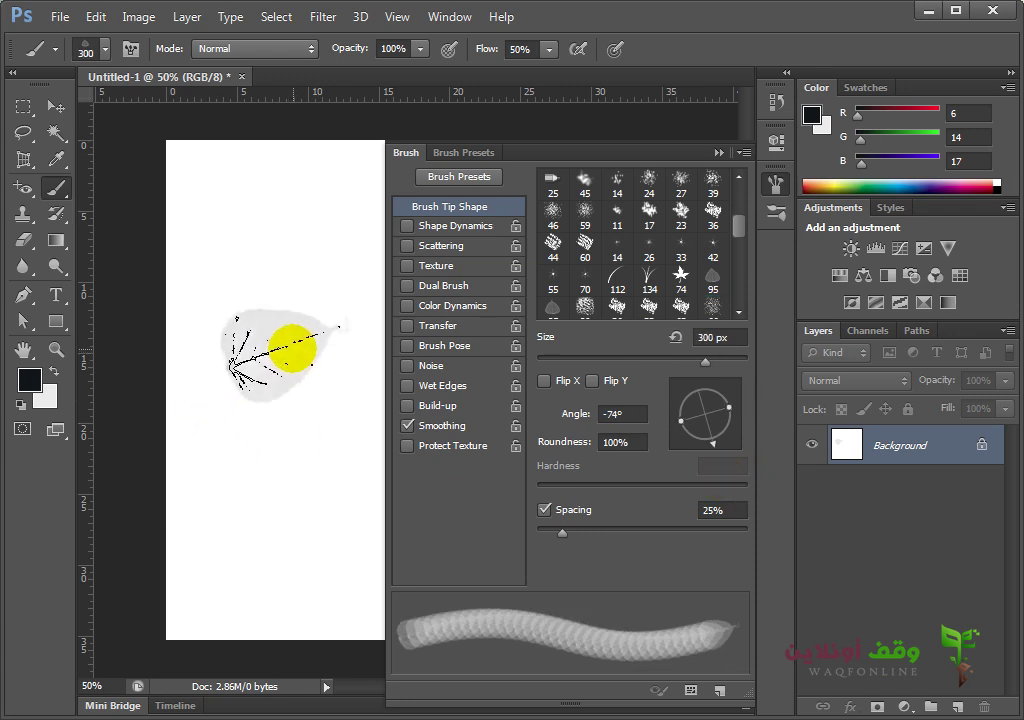
left_click(725, 433)
left_click(736, 416)
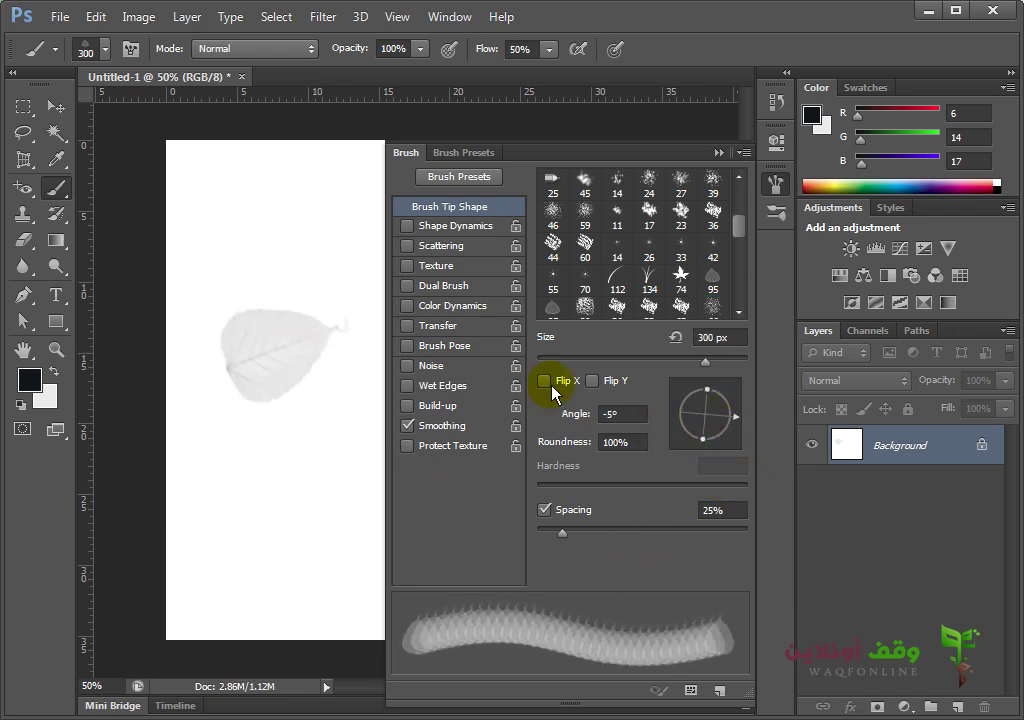
left_click(252, 236)
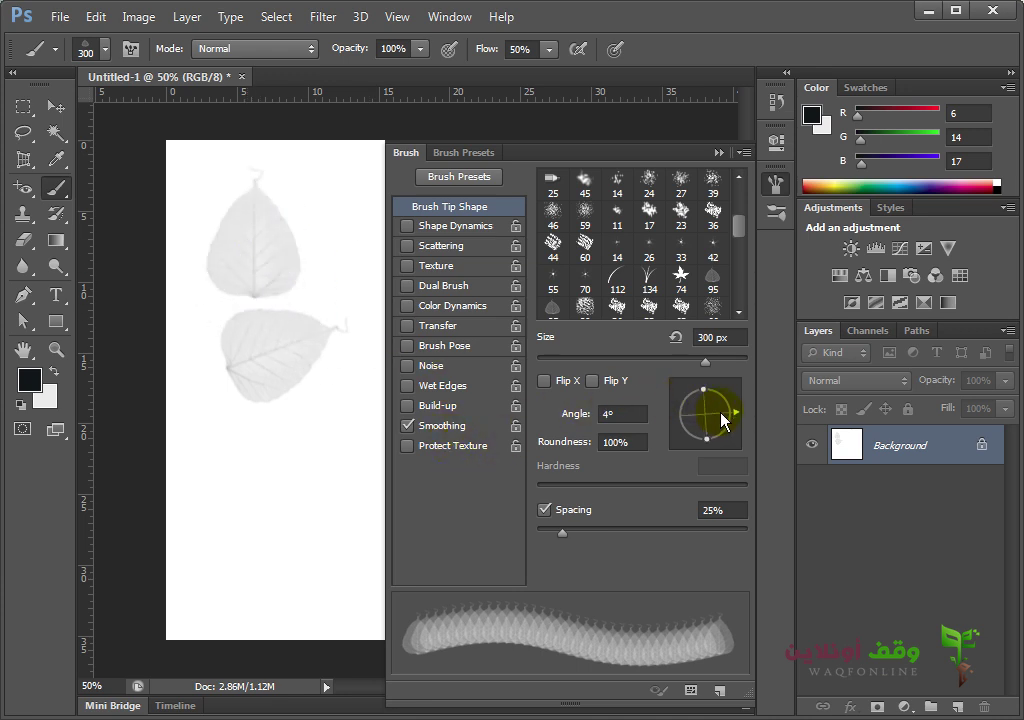
- Stamp leaves with the tip angle rotated to -95° and then -106°
left_click(702, 443)
left_click(290, 500)
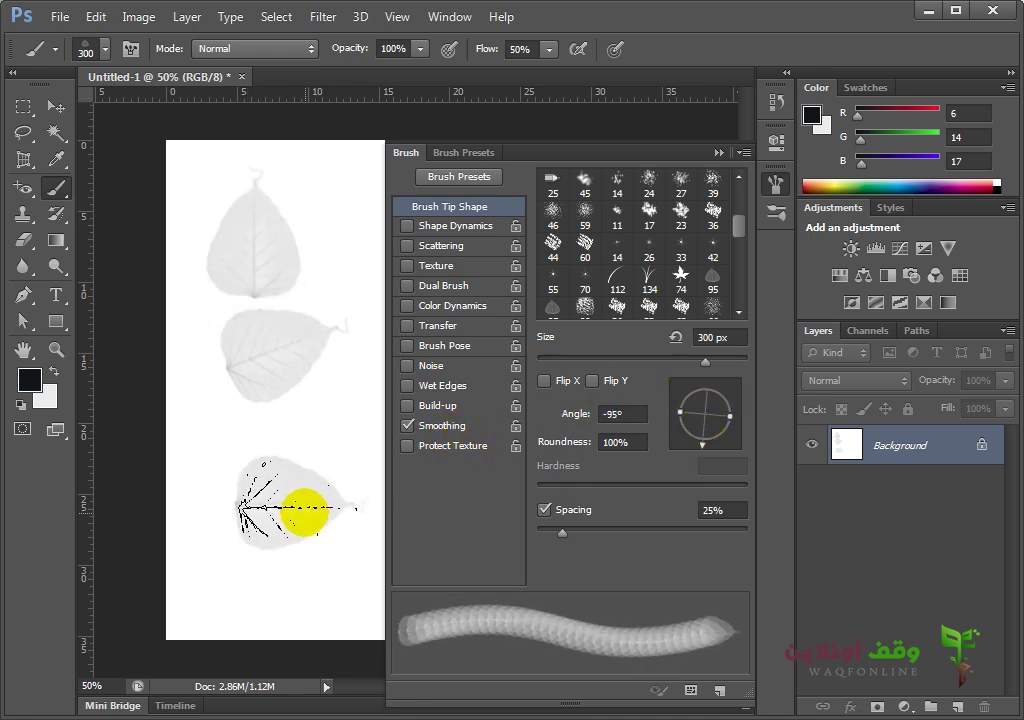
left_click(697, 442)
left_click(247, 455)
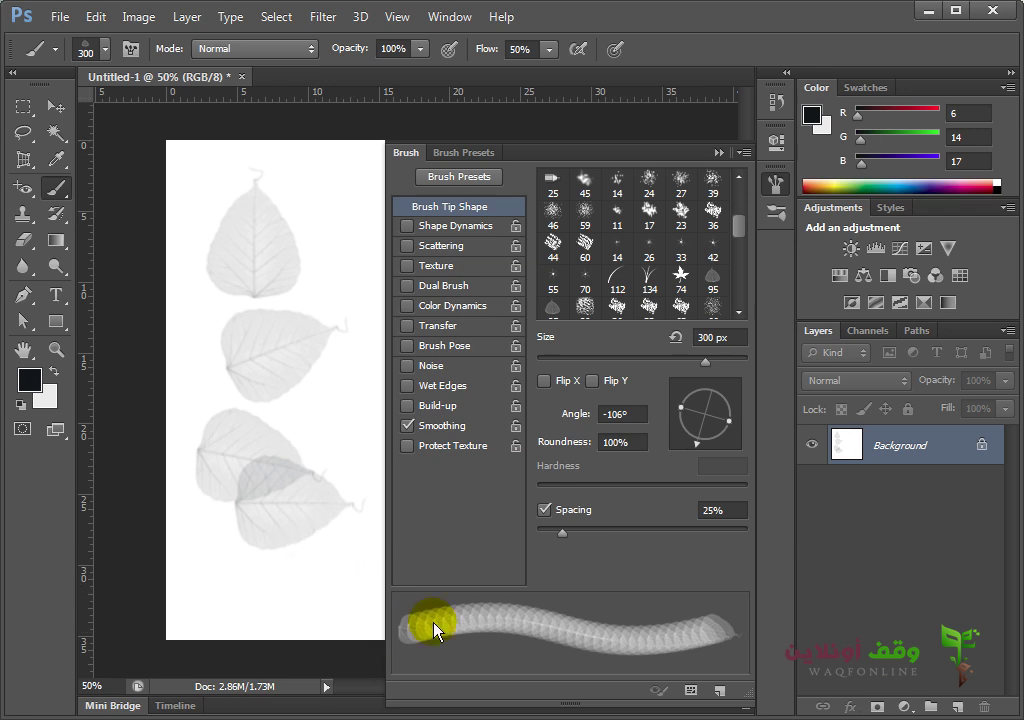
- Reduce the tip roundness to 40%, stamp a test leaf, and undo the test strokes
mouse_move(728, 424)
left_mouse_down()
mouse_move(708, 411)
mouse_move(734, 408)
mouse_move(721, 420)
mouse_move(714, 411)
left_mouse_up()
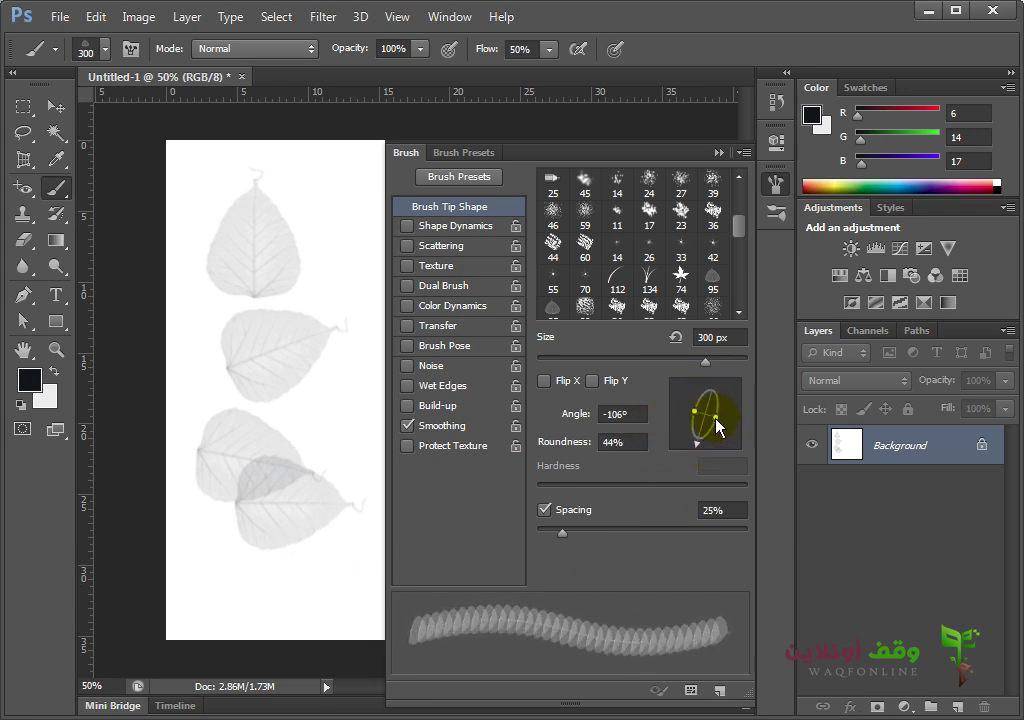
left_click(326, 236)
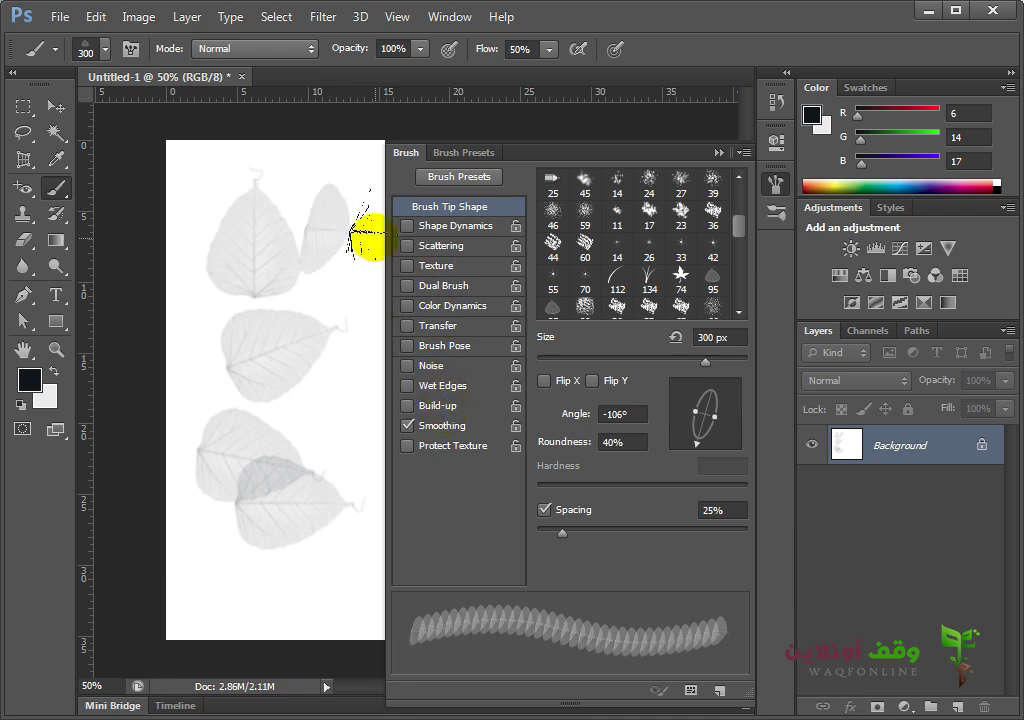
key("ctrl+z")
key("ctrl+alt+z")
key("ctrl+alt+z")
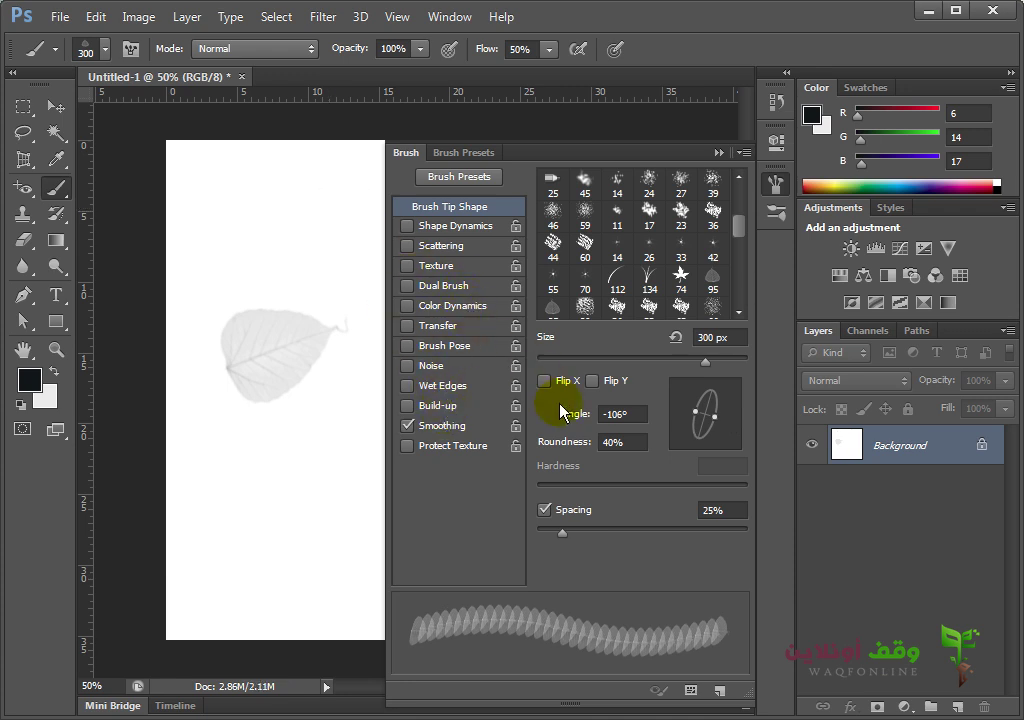
- Enable Spacing for the leaf brush and set it to 64%
left_click(544, 509)
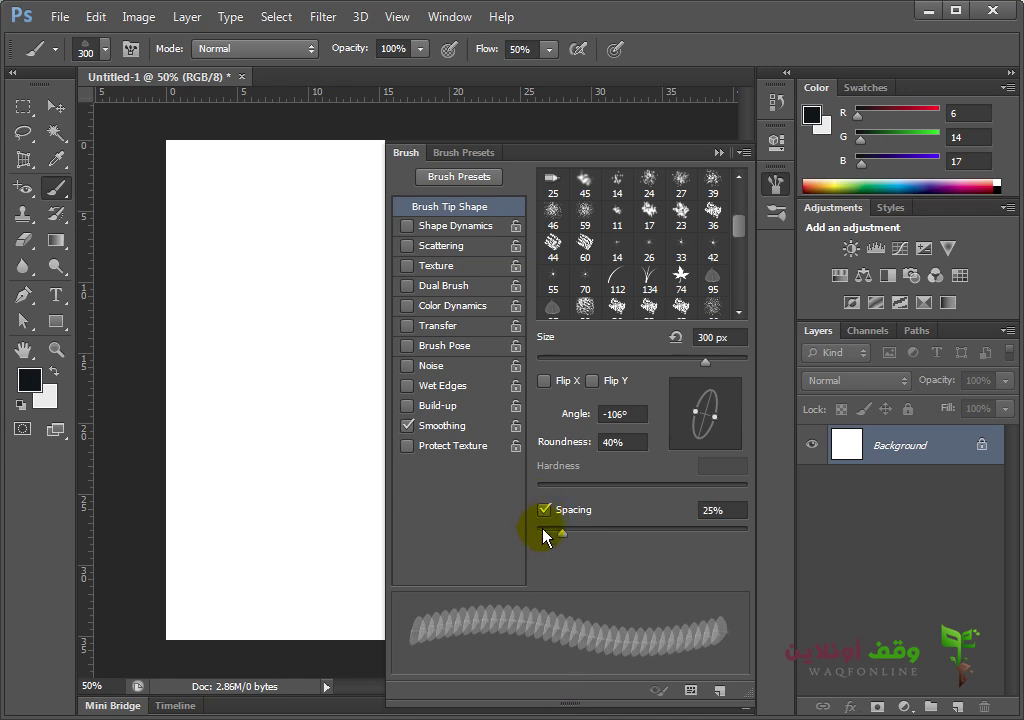
left_click_drag(561, 533, 627, 532)
mouse_move(627, 712)
left_mouse_down()
mouse_move(656, 712)
mouse_move(578, 713)
mouse_move(558, 708)
mouse_move(649, 709)
mouse_move(620, 715)
mouse_move(483, 700)
mouse_move(474, 690)
mouse_move(520, 670)
left_mouse_up()
- Stamp about a dozen separate grey leaves across the canvas
left_click(260, 280)
left_click(288, 348)
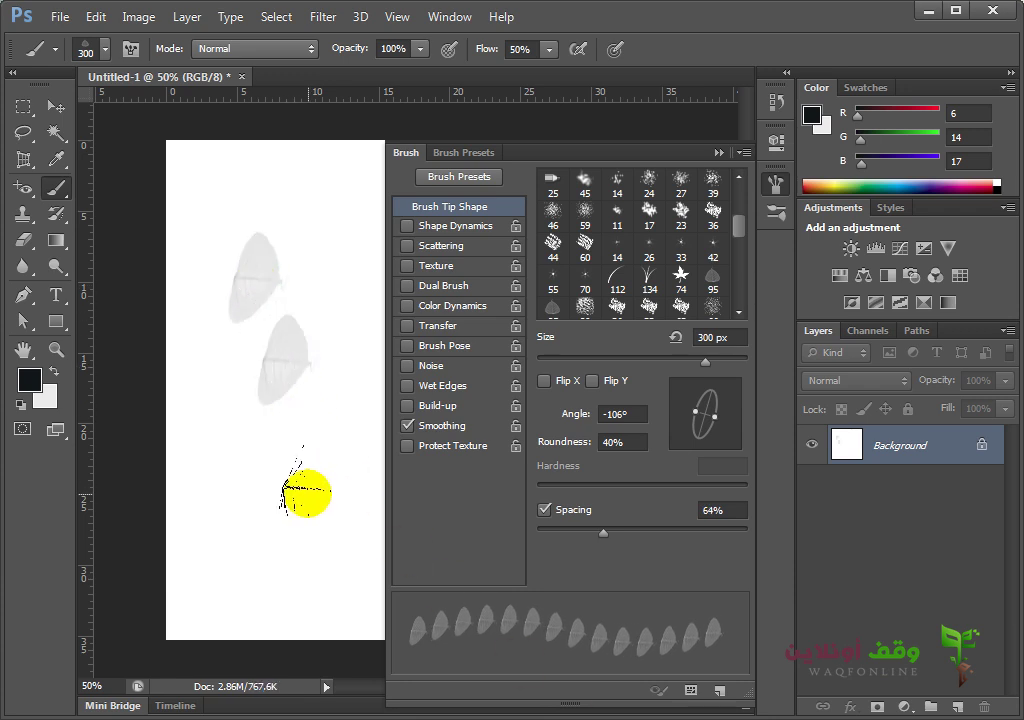
left_click(302, 490)
left_click(220, 490)
left_click(255, 320)
left_click(270, 265)
left_click(320, 235)
left_click(340, 300)
left_click(330, 370)
left_click(355, 450)
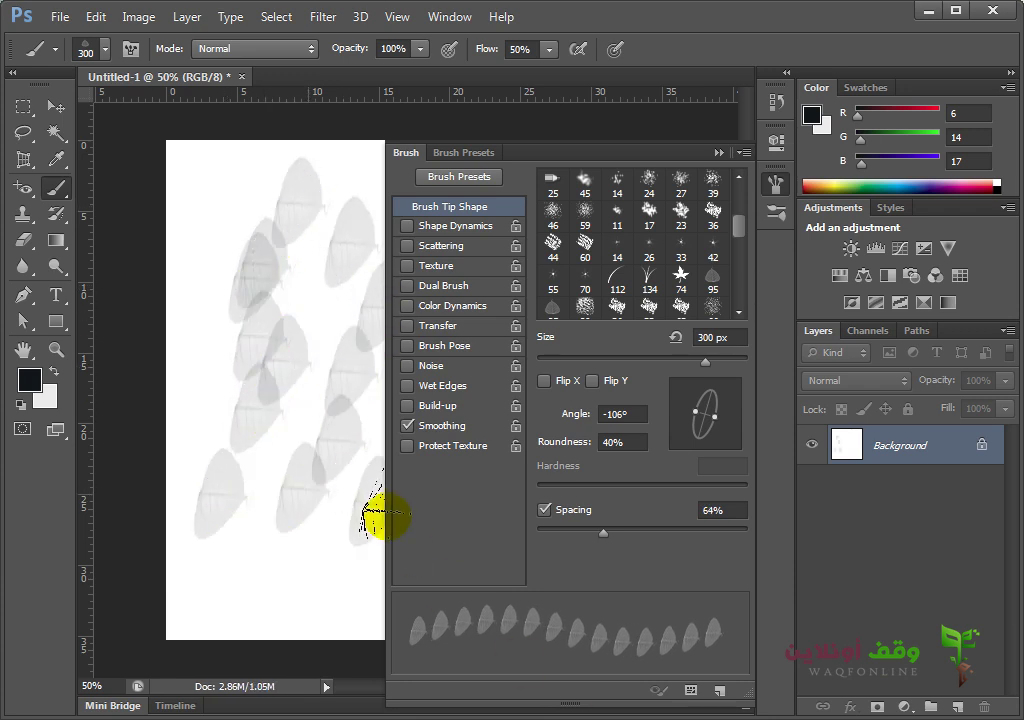
left_click(260, 258)
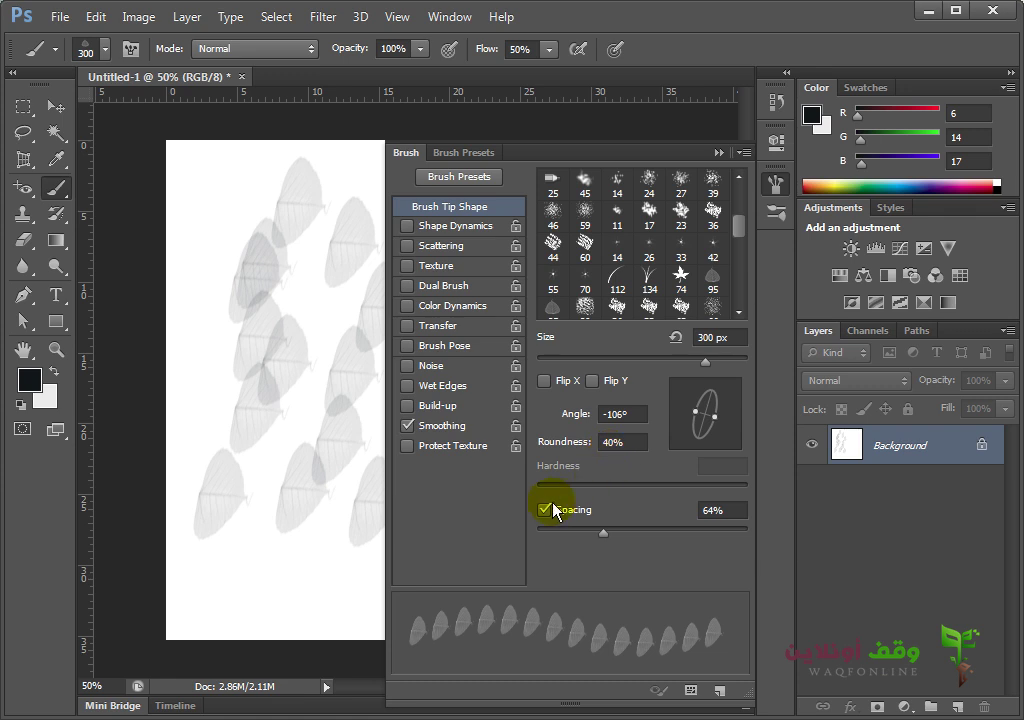
- Enable Shape Dynamics with 91% Size Jitter and 24% Minimum Diameter
left_click(432, 229)
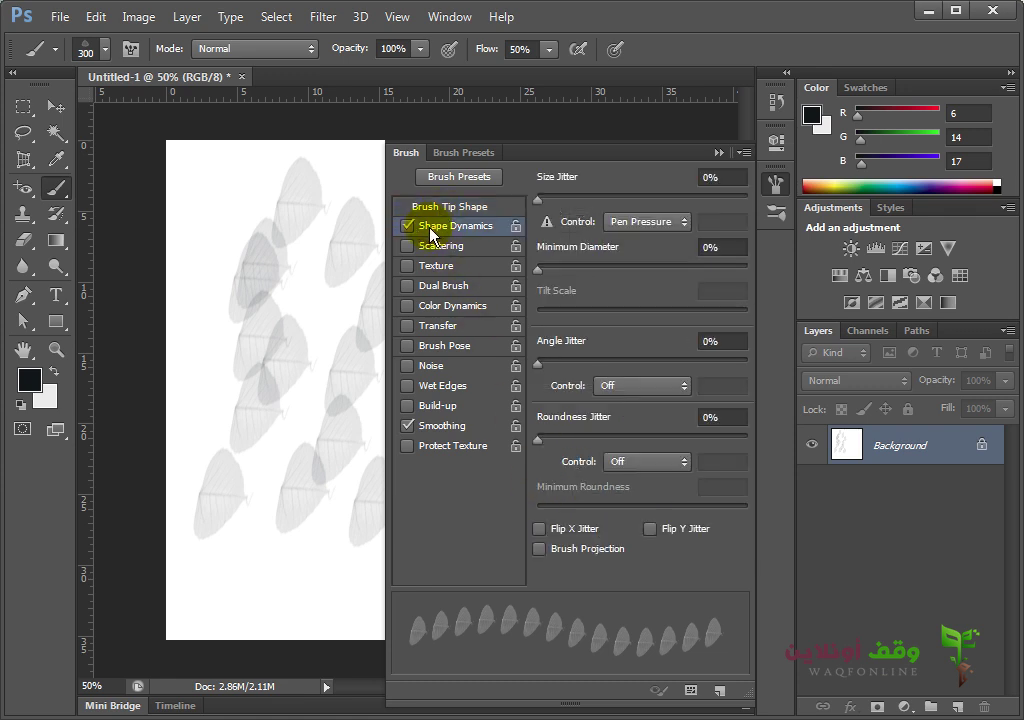
mouse_move(538, 198)
left_mouse_down()
mouse_move(686, 219)
mouse_move(668, 230)
mouse_move(642, 195)
mouse_move(650, 245)
mouse_move(663, 235)
mouse_move(690, 250)
mouse_move(713, 206)
mouse_move(628, 200)
mouse_move(640, 200)
mouse_move(628, 200)
mouse_move(798, 679)
mouse_move(784, 632)
mouse_move(640, 571)
mouse_move(717, 584)
mouse_move(627, 631)
left_mouse_up()
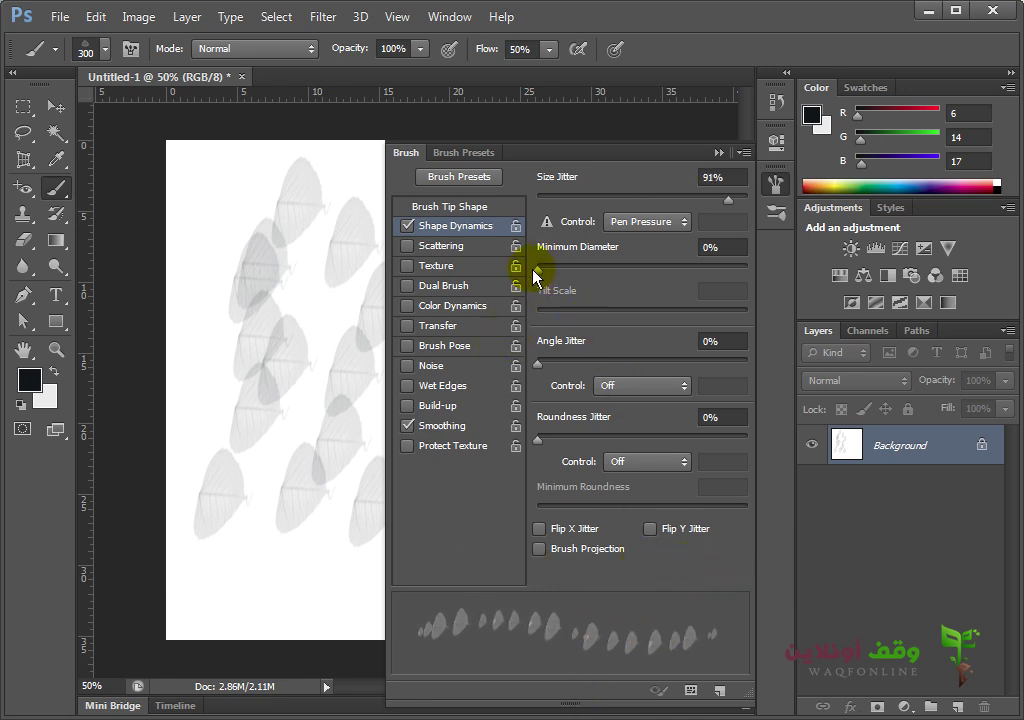
mouse_move(534, 268)
left_mouse_down()
mouse_move(583, 275)
mouse_move(658, 261)
mouse_move(627, 268)
mouse_move(589, 640)
mouse_move(629, 660)
mouse_move(620, 668)
mouse_move(606, 668)
mouse_move(567, 389)
mouse_move(622, 295)
mouse_move(722, 267)
mouse_move(472, 262)
mouse_move(674, 281)
mouse_move(540, 273)
mouse_move(622, 420)
mouse_move(658, 692)
mouse_move(680, 428)
mouse_move(727, 366)
mouse_move(760, 355)
left_mouse_up()
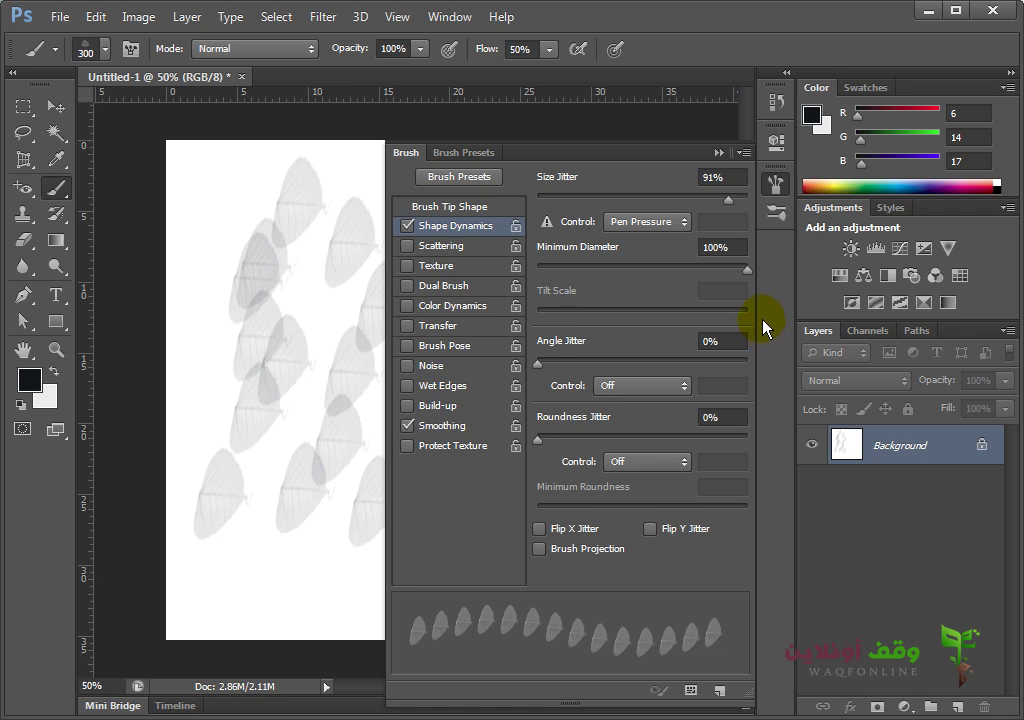
mouse_move(763, 328)
left_mouse_down()
mouse_move(702, 304)
mouse_move(576, 281)
mouse_move(596, 283)
mouse_move(588, 290)
left_mouse_up()
- Set Angle Jitter to 48%, Roundness Jitter to 60%, and raise Minimum Roundness to 100%
mouse_move(548, 372)
left_mouse_down()
mouse_move(599, 357)
mouse_move(517, 361)
mouse_move(595, 347)
mouse_move(629, 360)
mouse_move(625, 500)
mouse_move(553, 651)
mouse_move(578, 530)
mouse_move(623, 539)
mouse_move(607, 600)
mouse_move(573, 640)
mouse_move(622, 681)
mouse_move(640, 634)
left_mouse_up()
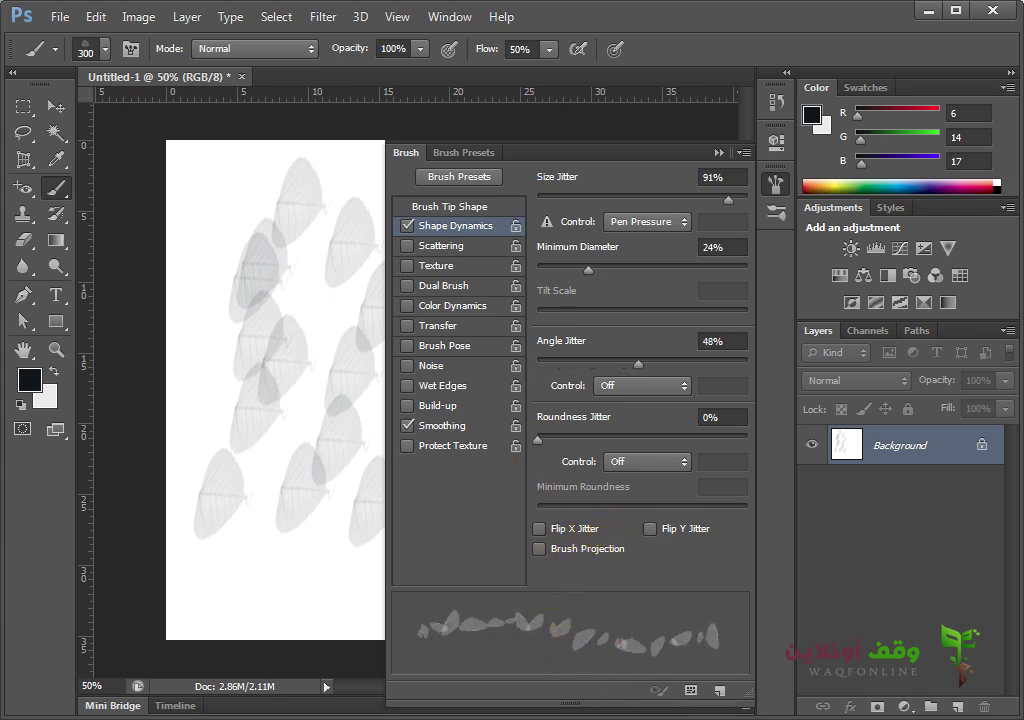
left_click_drag(538, 446, 645, 441)
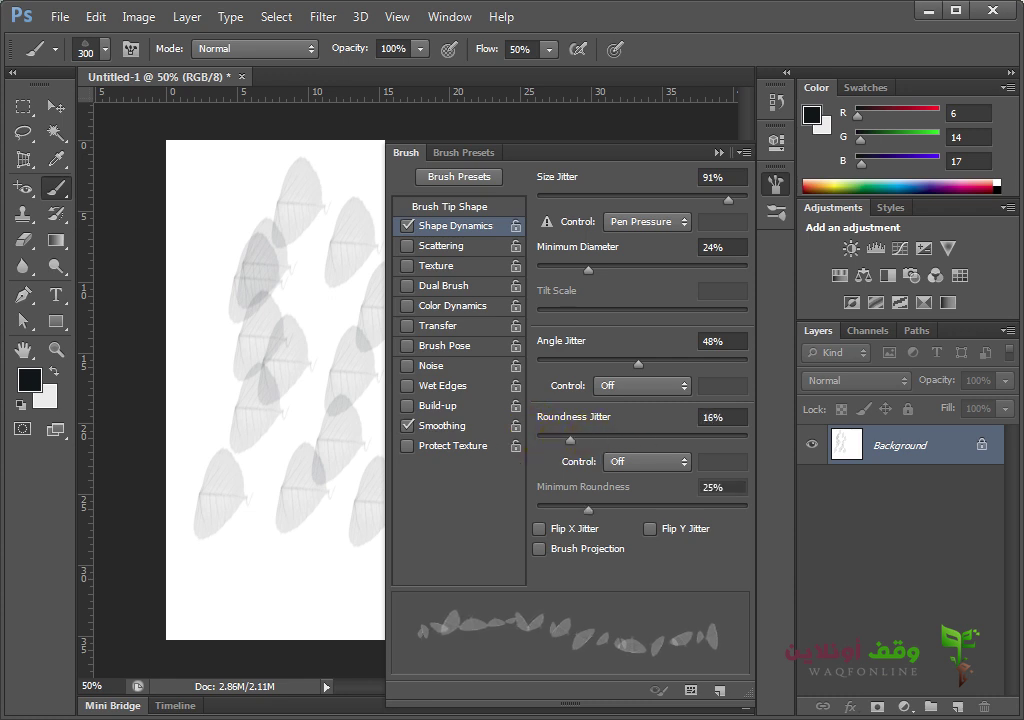
mouse_move(570, 437)
left_mouse_down()
mouse_move(537, 640)
mouse_move(570, 617)
left_mouse_up()
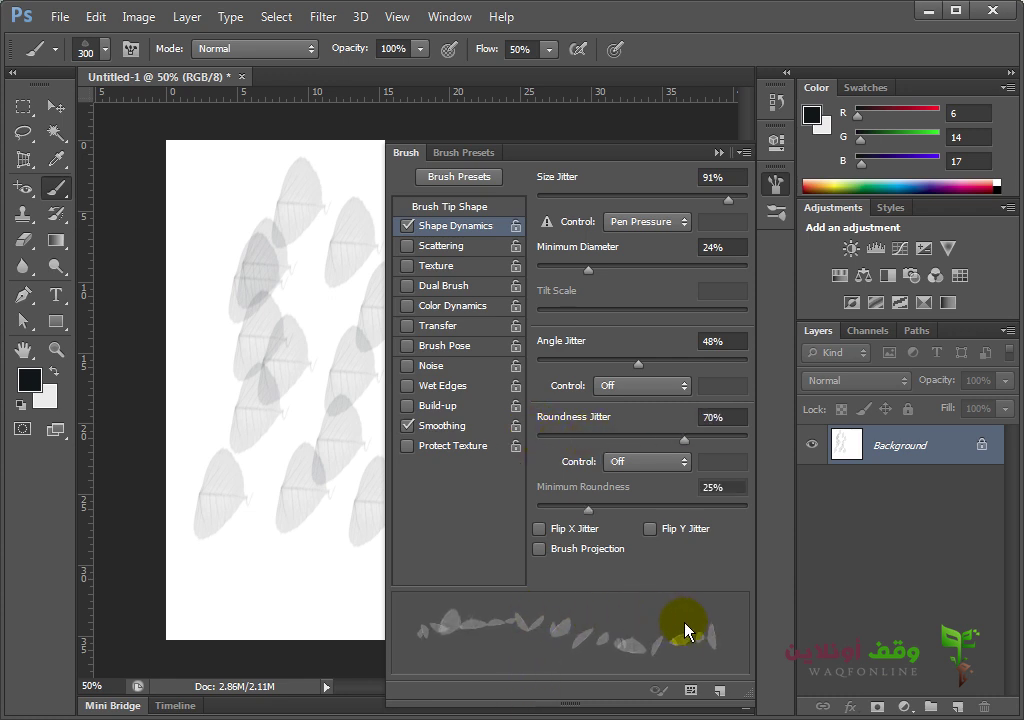
mouse_move(686, 631)
left_mouse_down()
mouse_move(634, 625)
mouse_move(663, 606)
left_mouse_up()
left_click(588, 510)
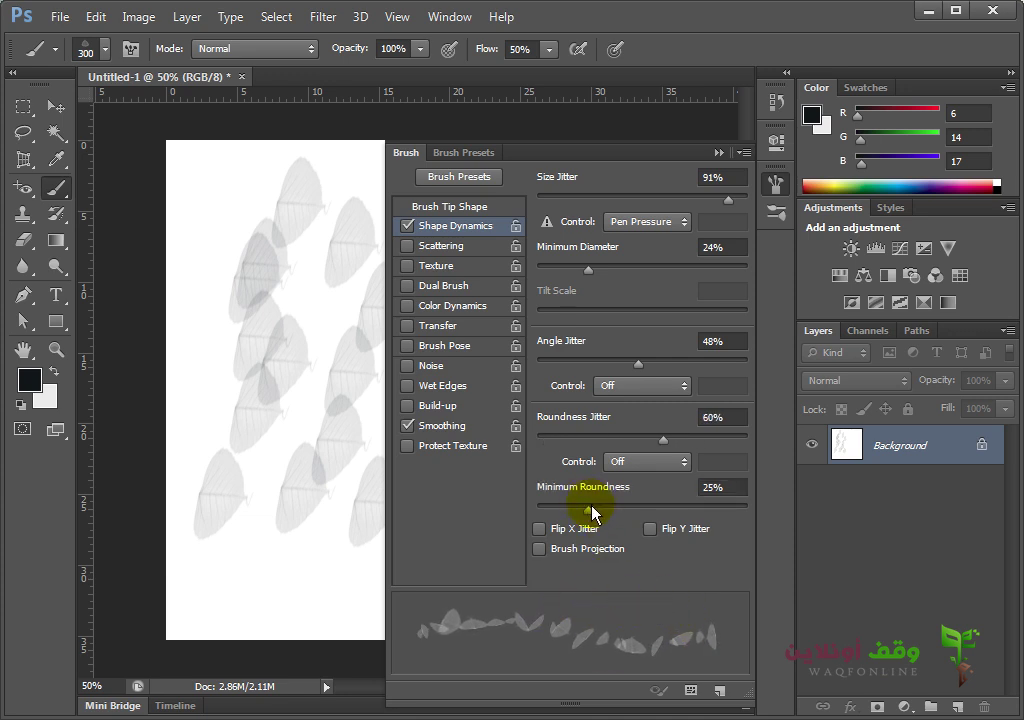
mouse_move(592, 512)
left_mouse_down()
mouse_move(569, 635)
mouse_move(523, 507)
mouse_move(621, 508)
left_mouse_up()
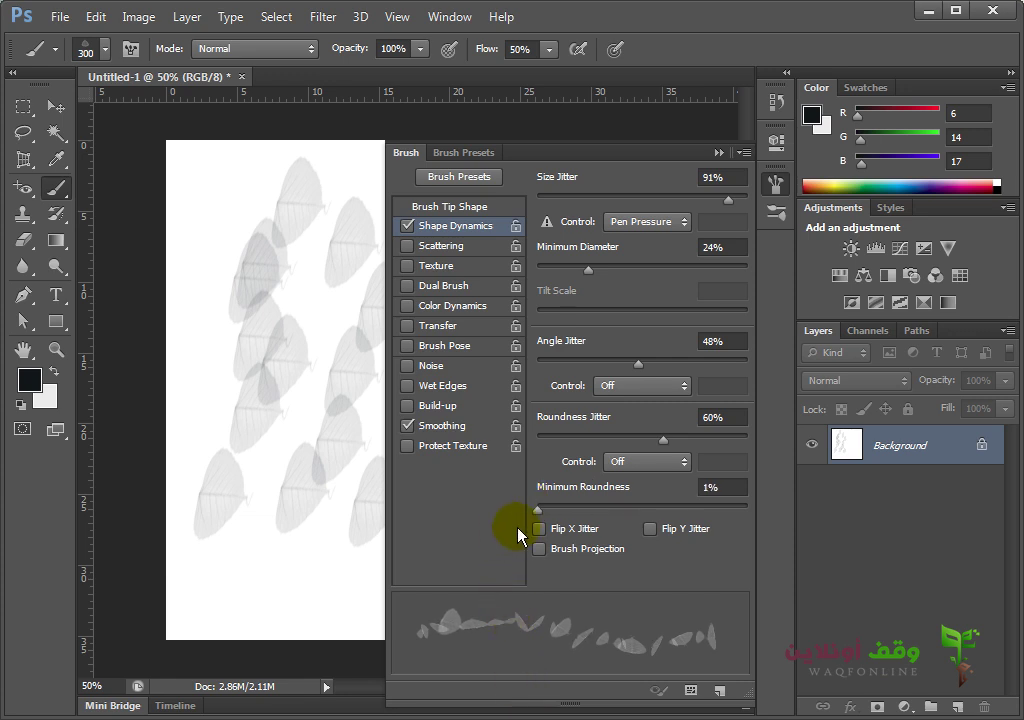
left_click_drag(512, 538, 621, 530)
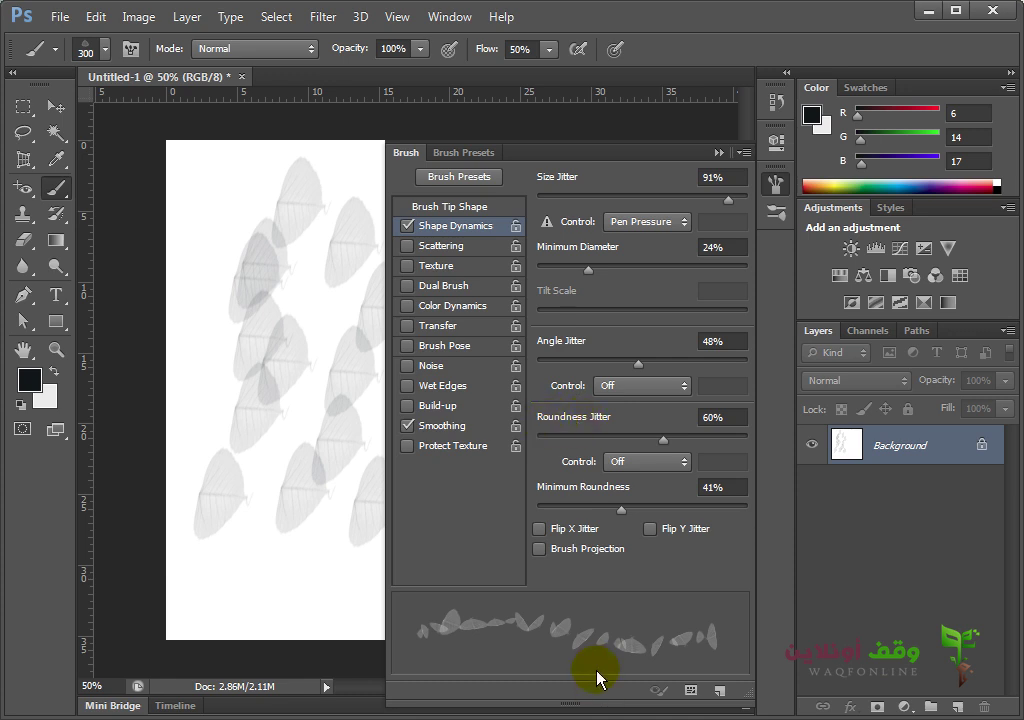
left_click_drag(621, 507, 759, 512)
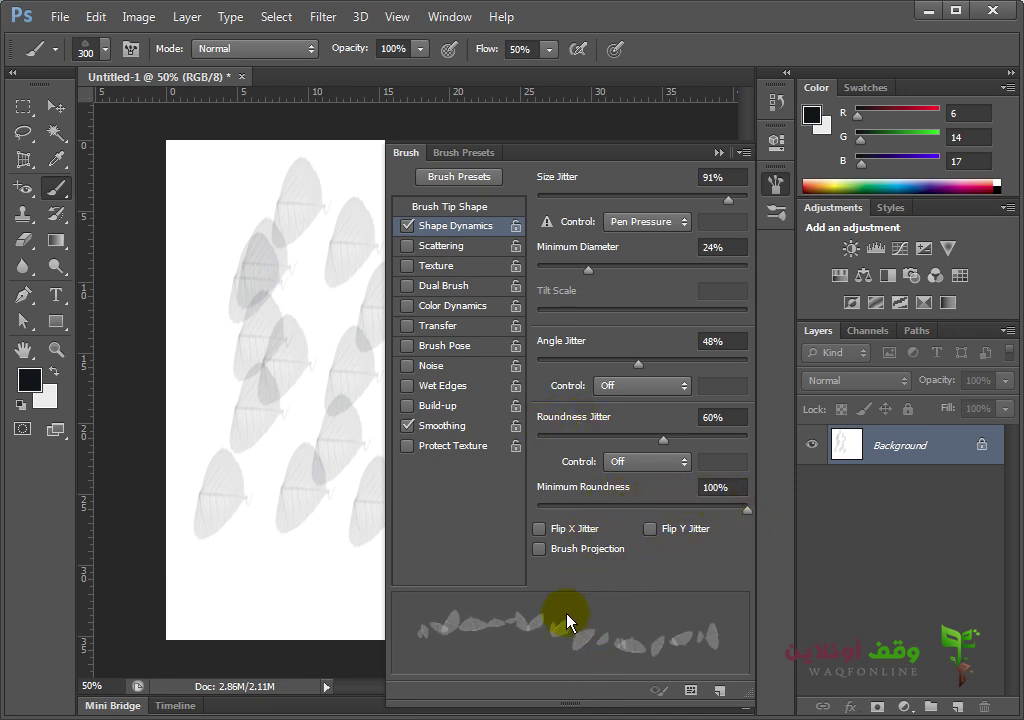
- Enable Scattering on the leaf brush with 233% scatter, count 2 and about 46% count jitter
left_click(420, 247)
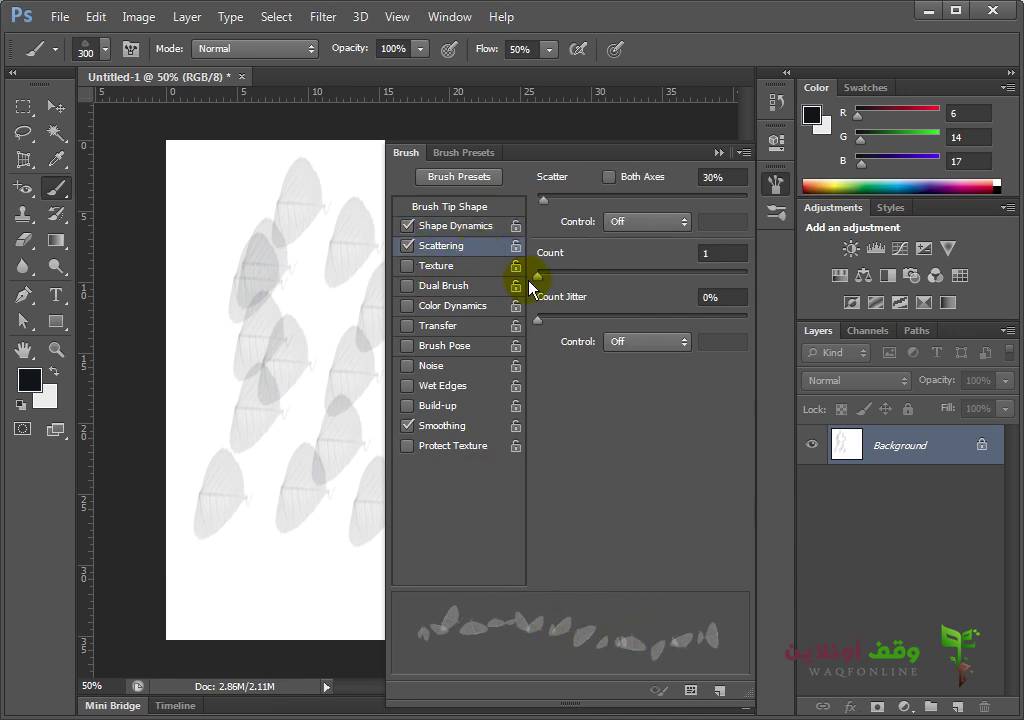
mouse_move(545, 199)
left_mouse_down()
mouse_move(583, 206)
mouse_move(544, 201)
mouse_move(574, 202)
mouse_move(546, 204)
mouse_move(560, 224)
mouse_move(599, 217)
mouse_move(590, 222)
left_mouse_up()
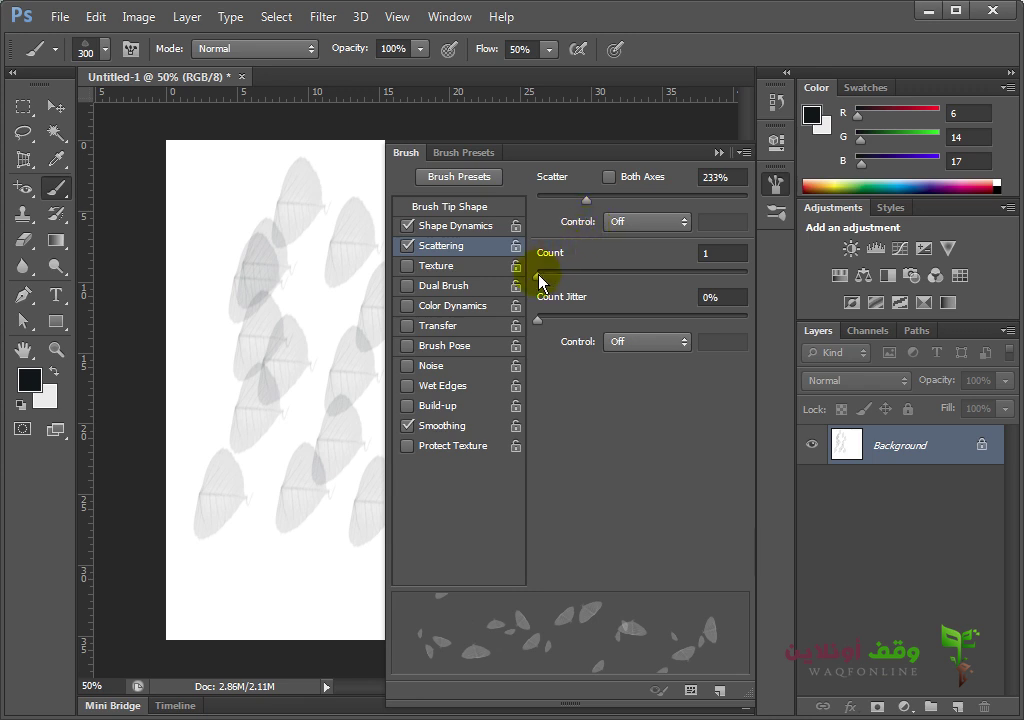
mouse_move(542, 274)
left_mouse_down()
mouse_move(624, 274)
mouse_move(611, 274)
mouse_move(585, 706)
mouse_move(611, 715)
mouse_move(548, 705)
left_mouse_up()
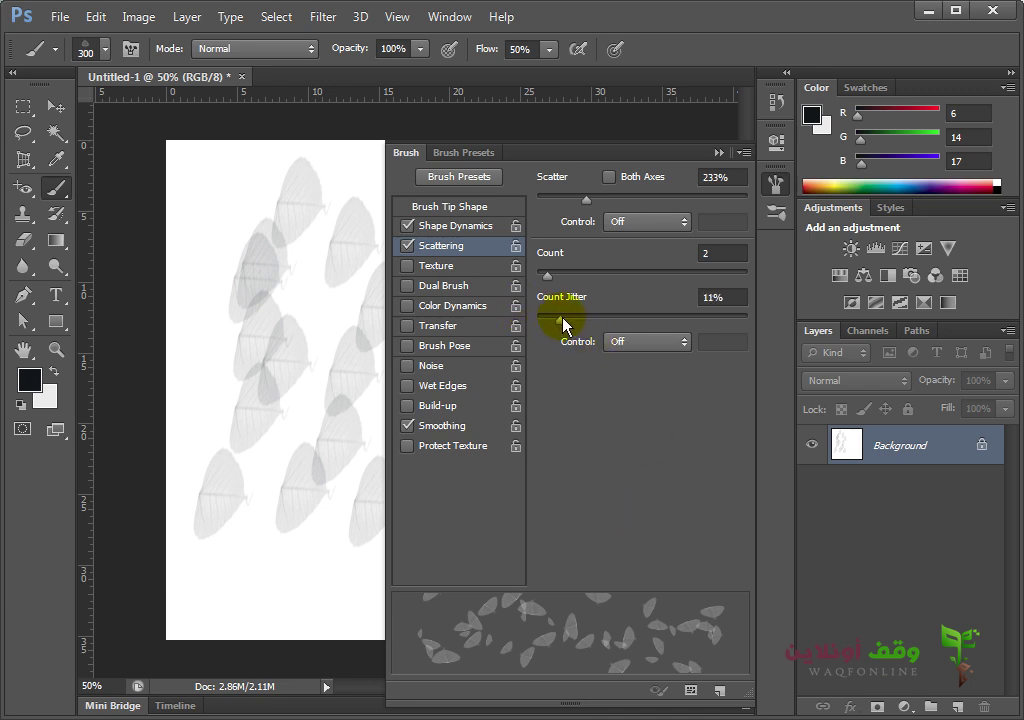
left_click_drag(565, 322, 639, 318)
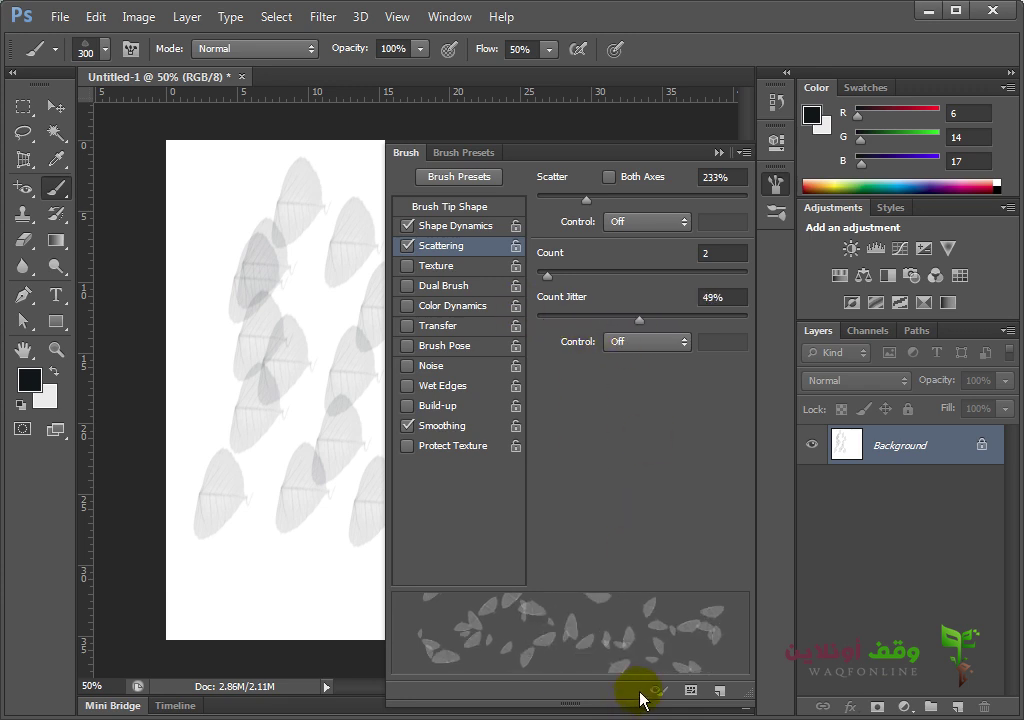
left_click_drag(640, 692, 616, 693)
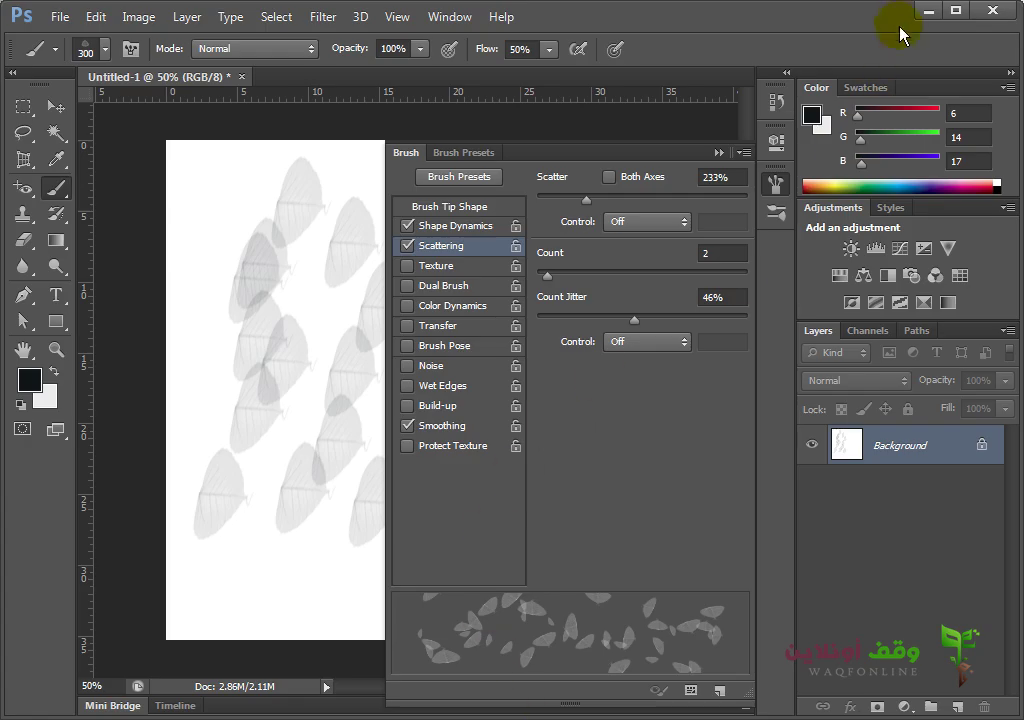
- Minimize the Photoshop window to reveal the desktop background
left_click(930, 12)
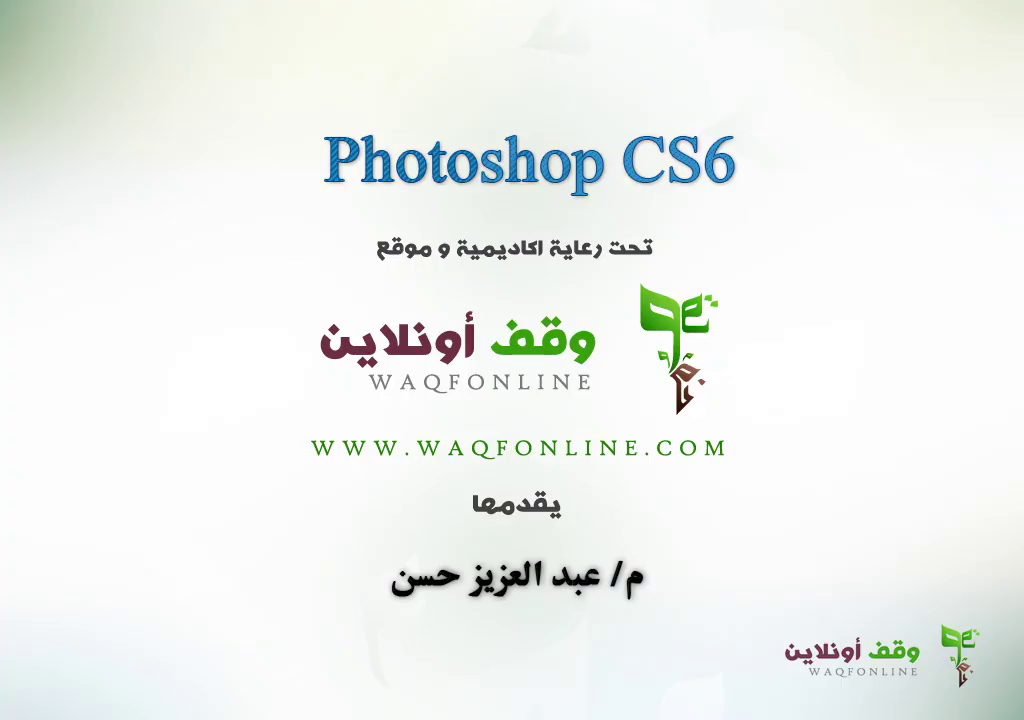